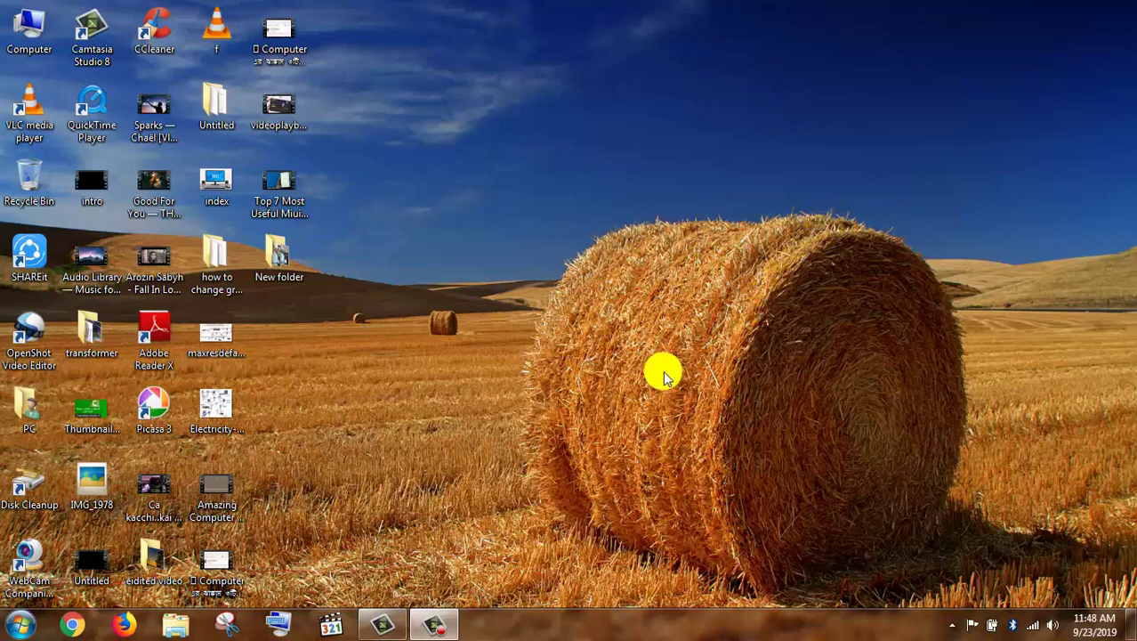
right_click(638, 135)
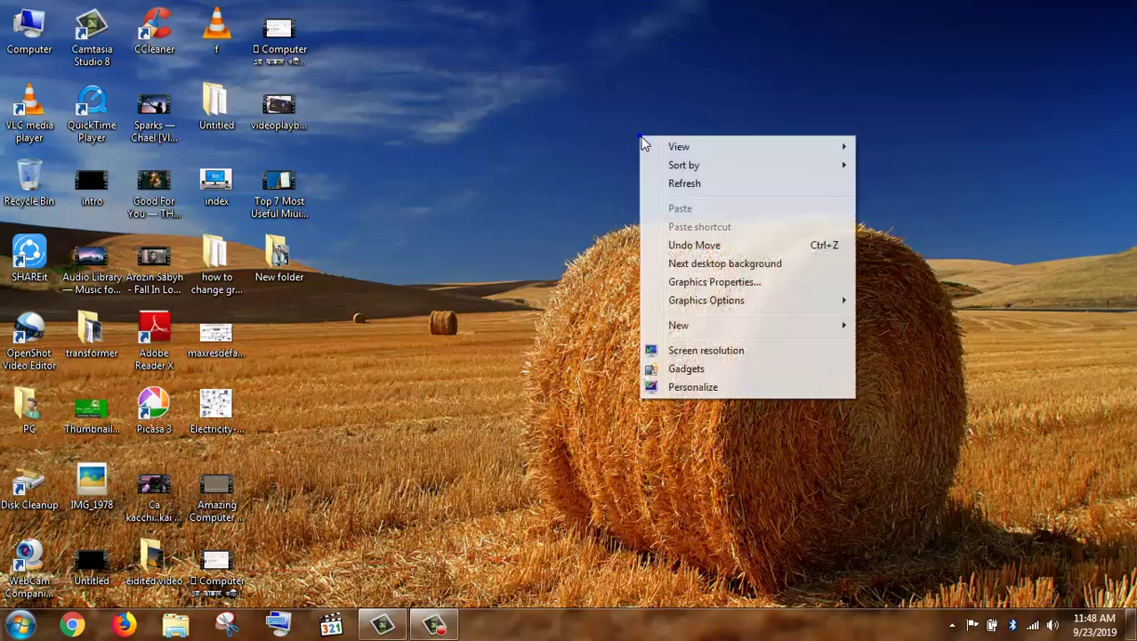
click(683, 183)
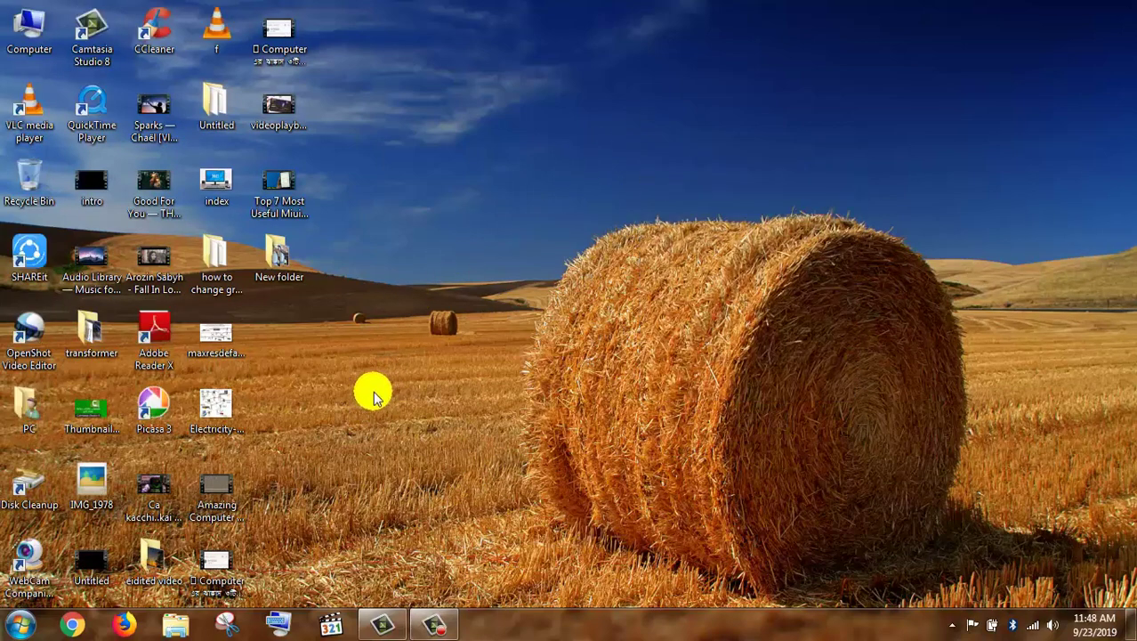
Switch to Chrome and search Google for "wise data recovary".
click(73, 625)
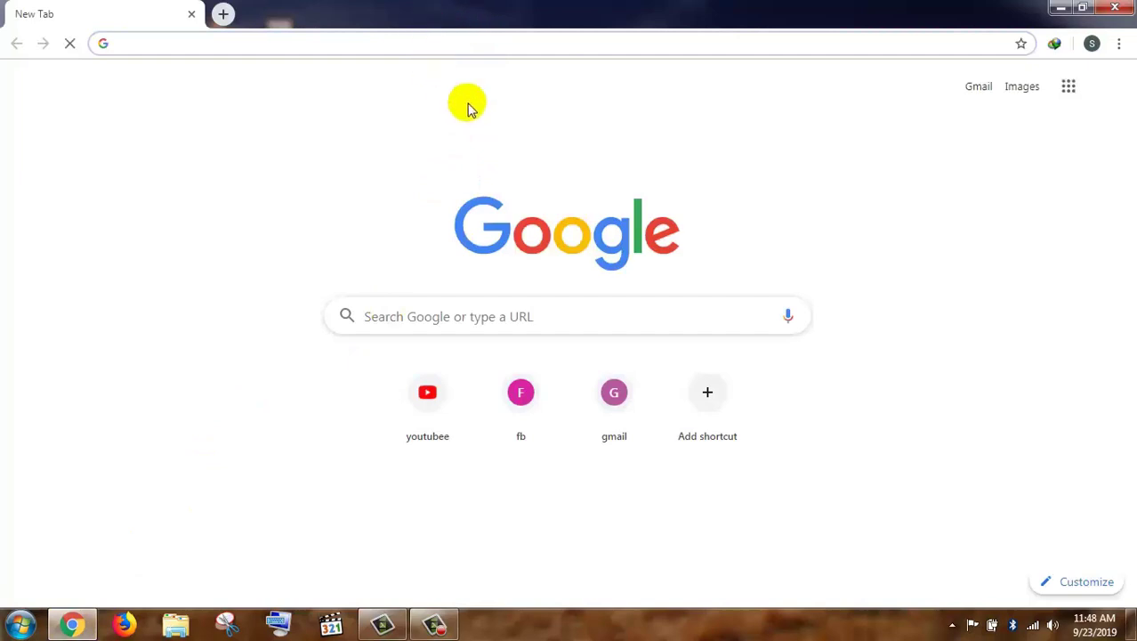
click(459, 318)
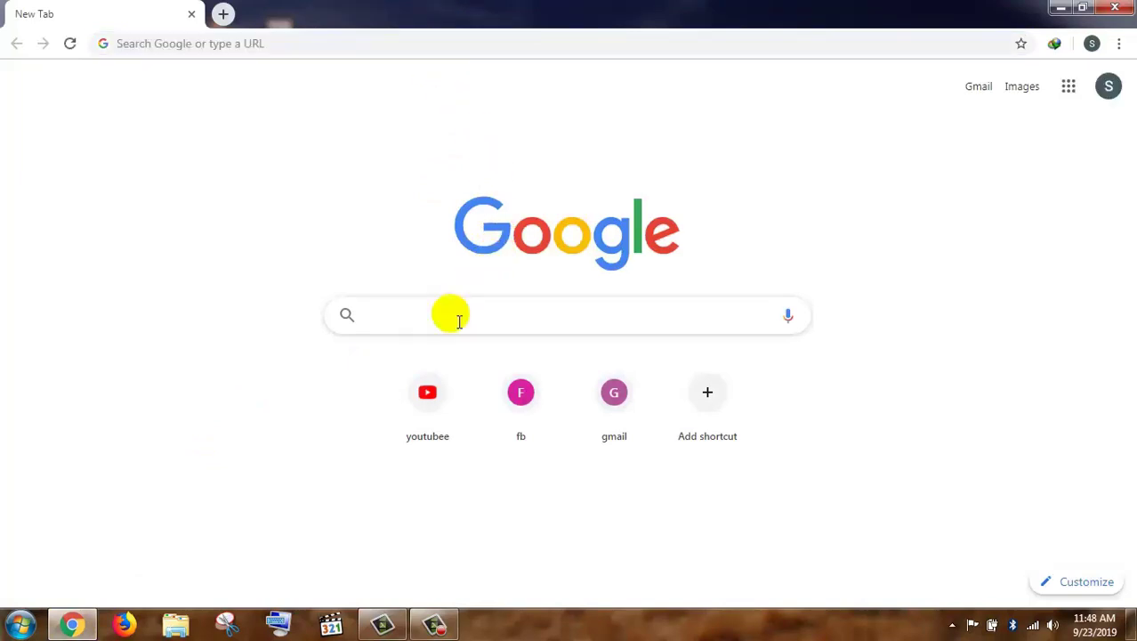
text(wi)
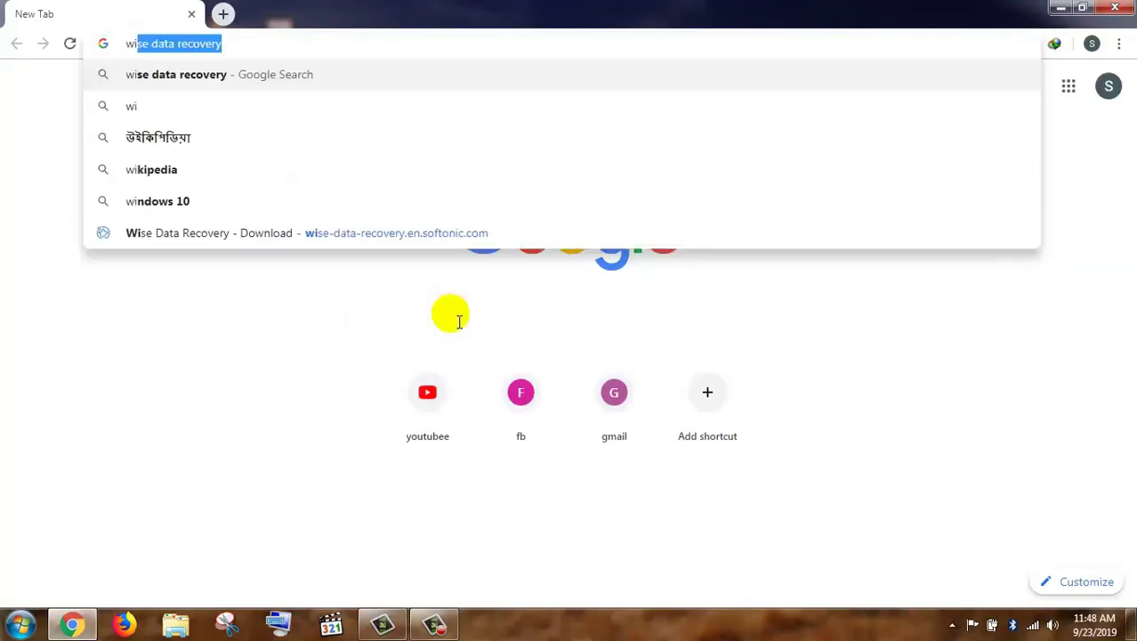
text(se d)
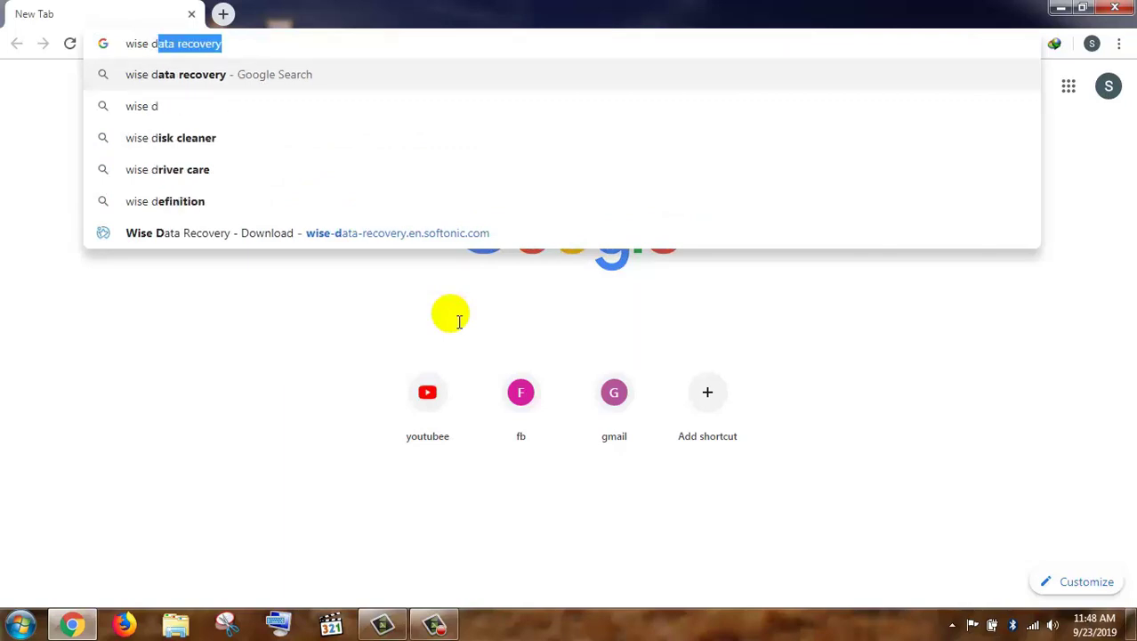
text(ata)
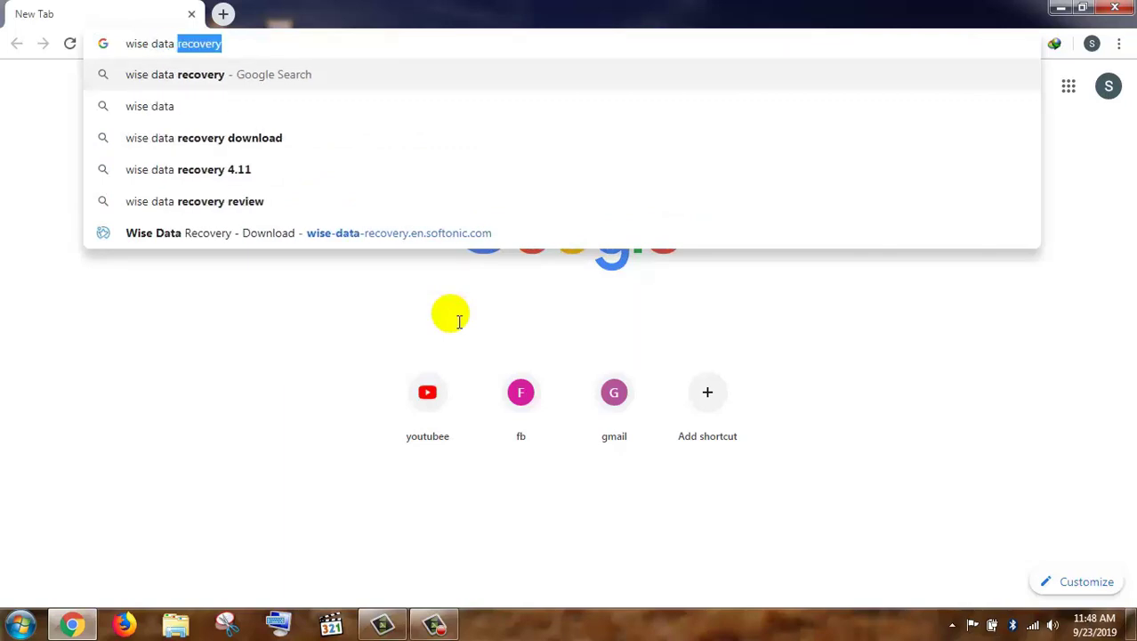
text( reco)
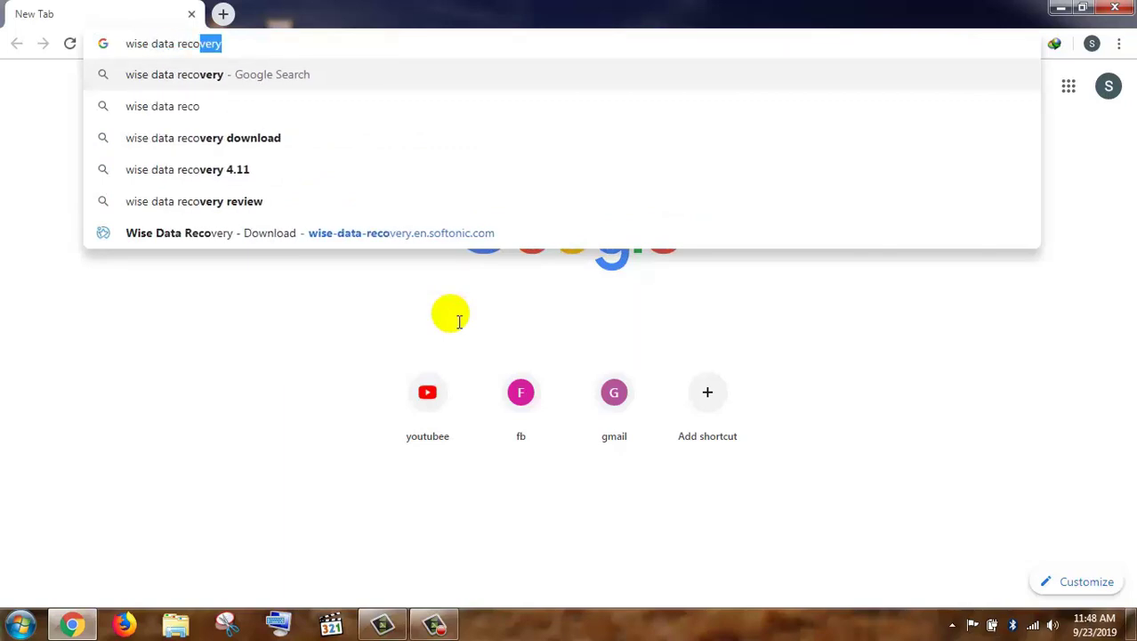
text(vary)
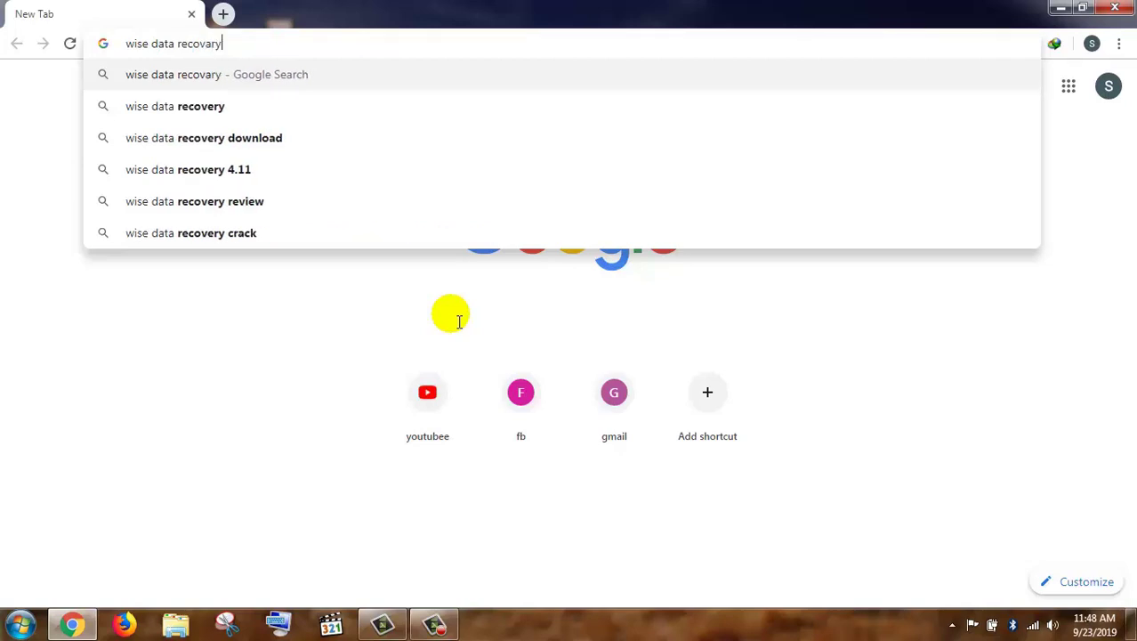
key(Return)
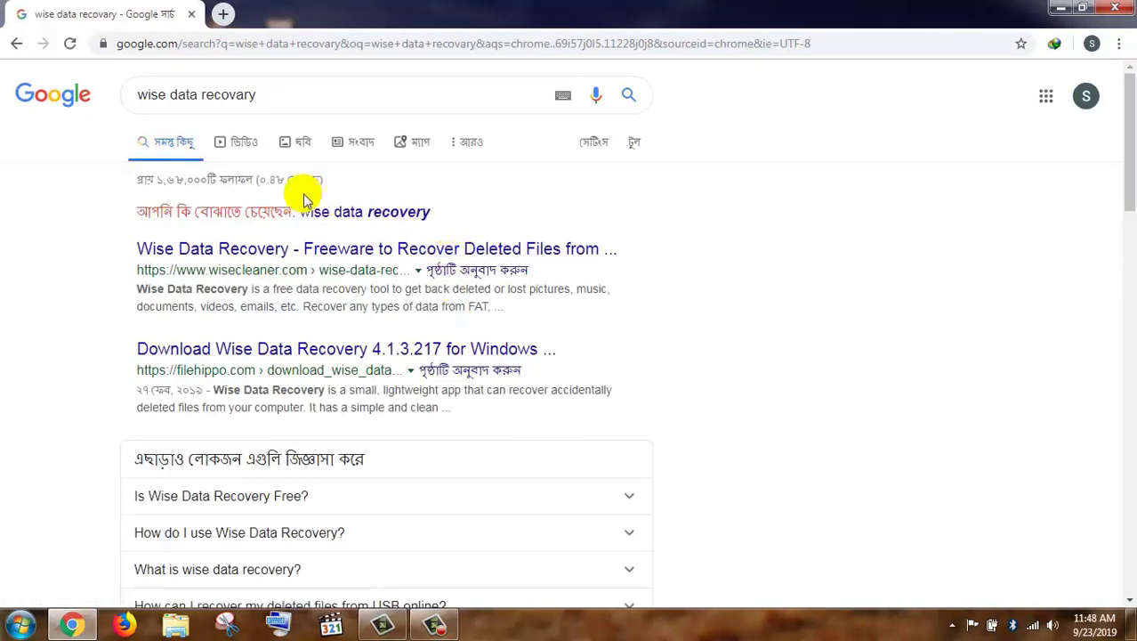
Correct the Google query to "wise data recovery" and run the search again.
click(255, 107)
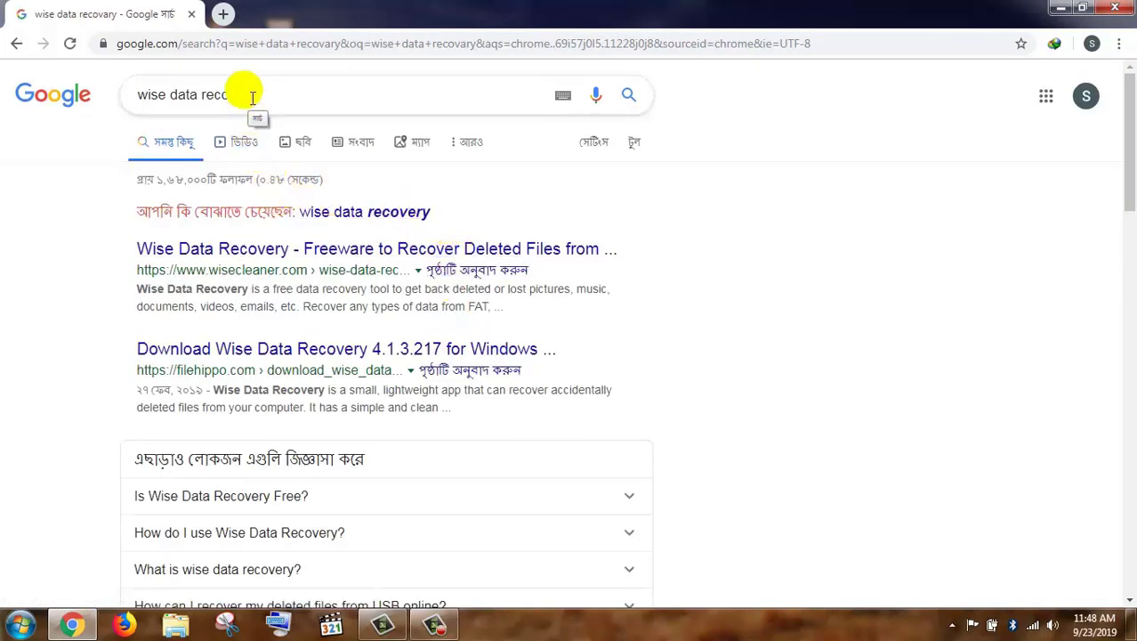
key(BackSpace)
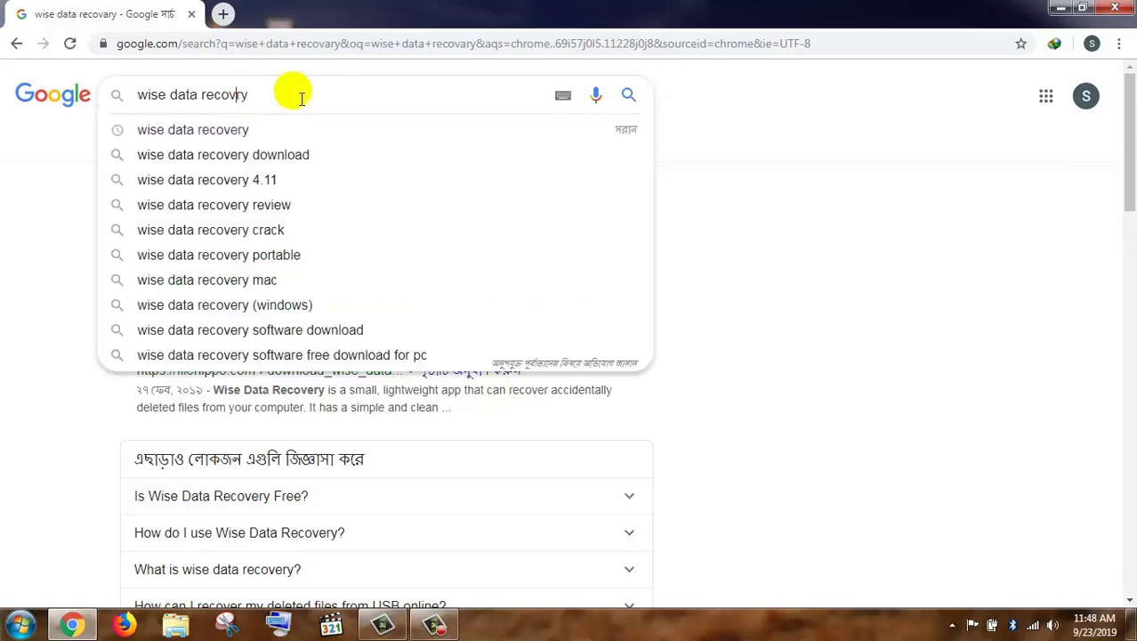
key(Return)
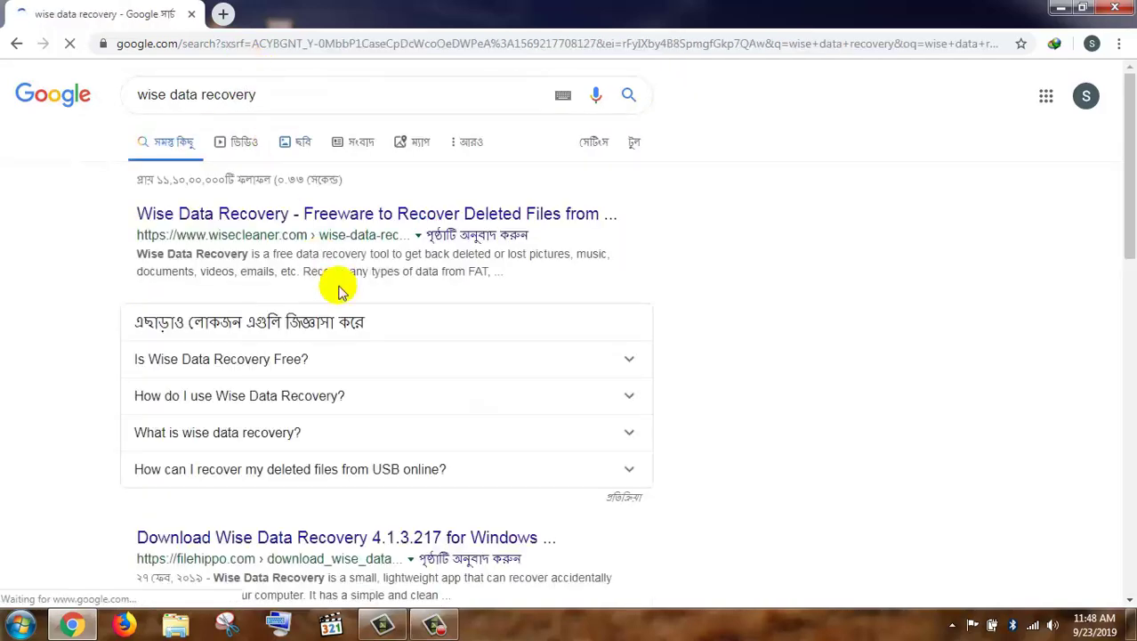
Open the Softonic "Wise Data Recovery - Download" result and continue to its download page, declining the Avast offer.
scroll(339, 303, down, 1)
scroll(345, 328, down, 5)
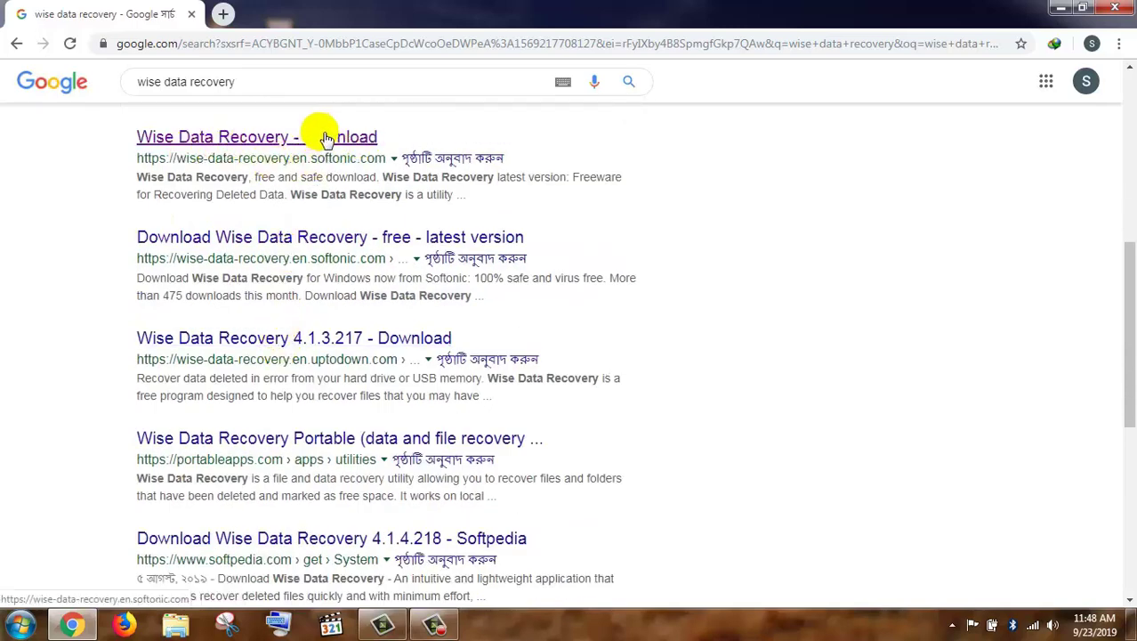
click(325, 138)
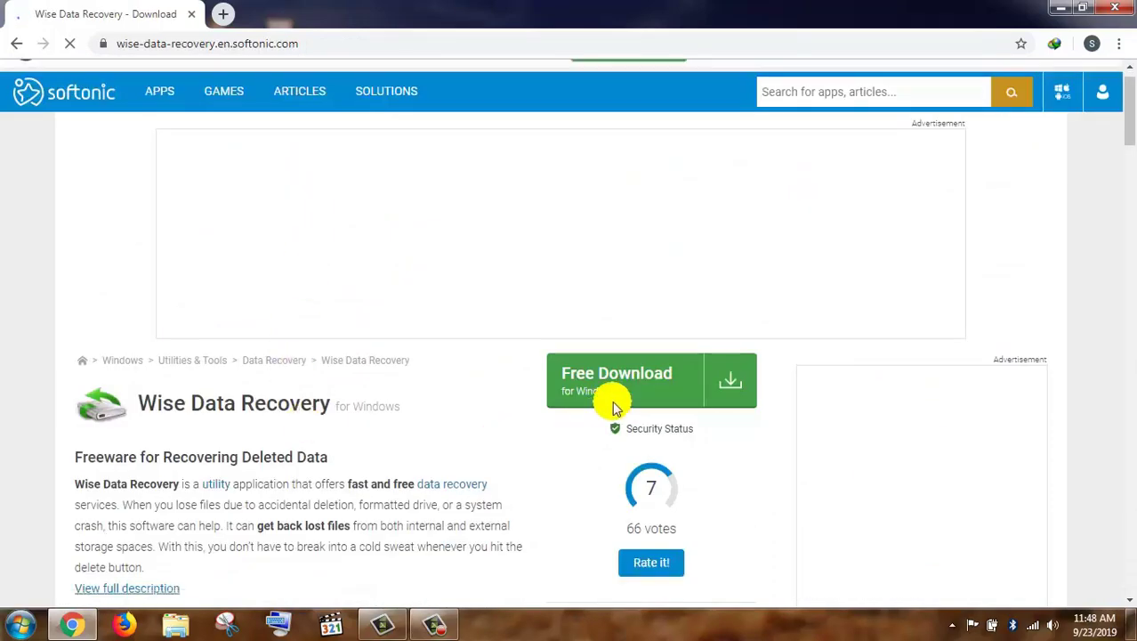
click(660, 388)
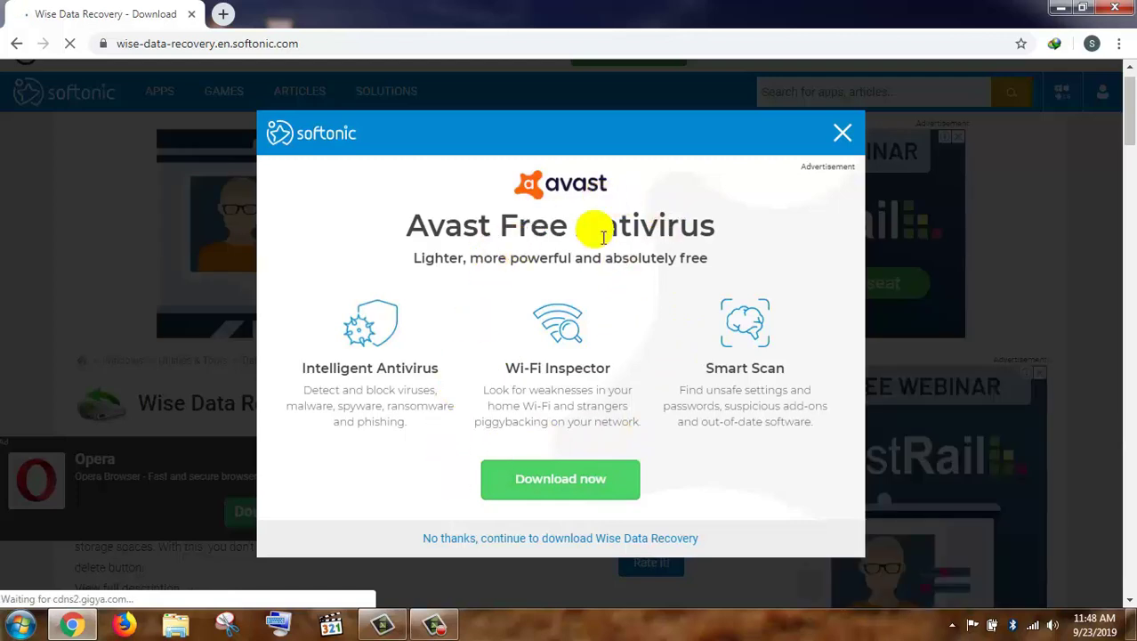
click(539, 544)
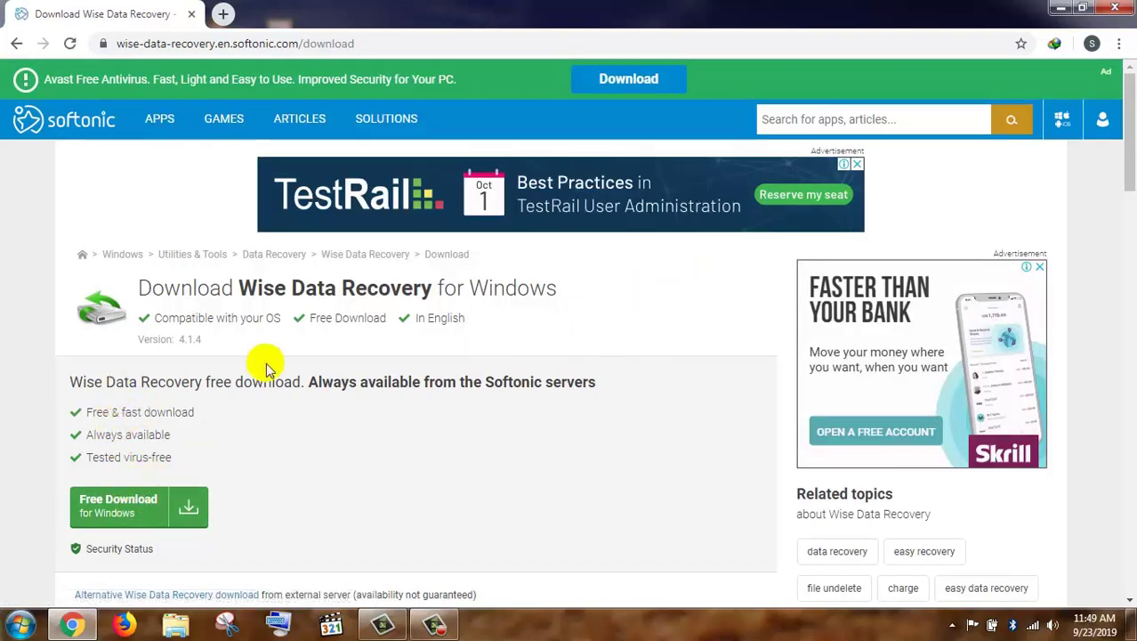
Download the free Windows installer WDRSetup_4.1.4.218.exe from Softonic with the proposed save location.
scroll(762, 386, down, 2)
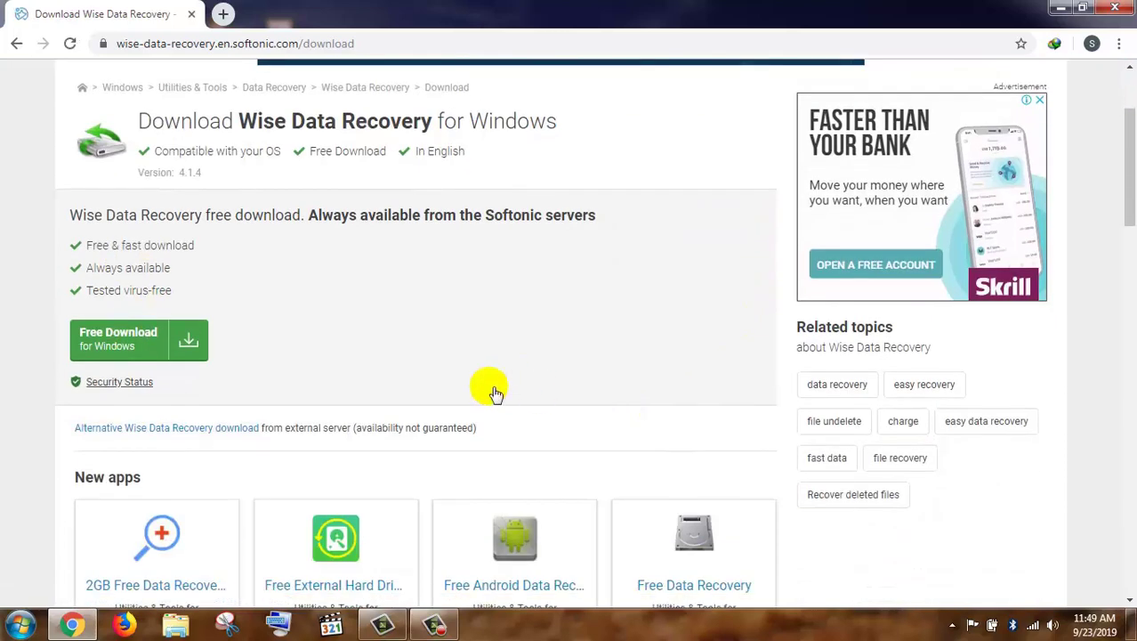
click(132, 348)
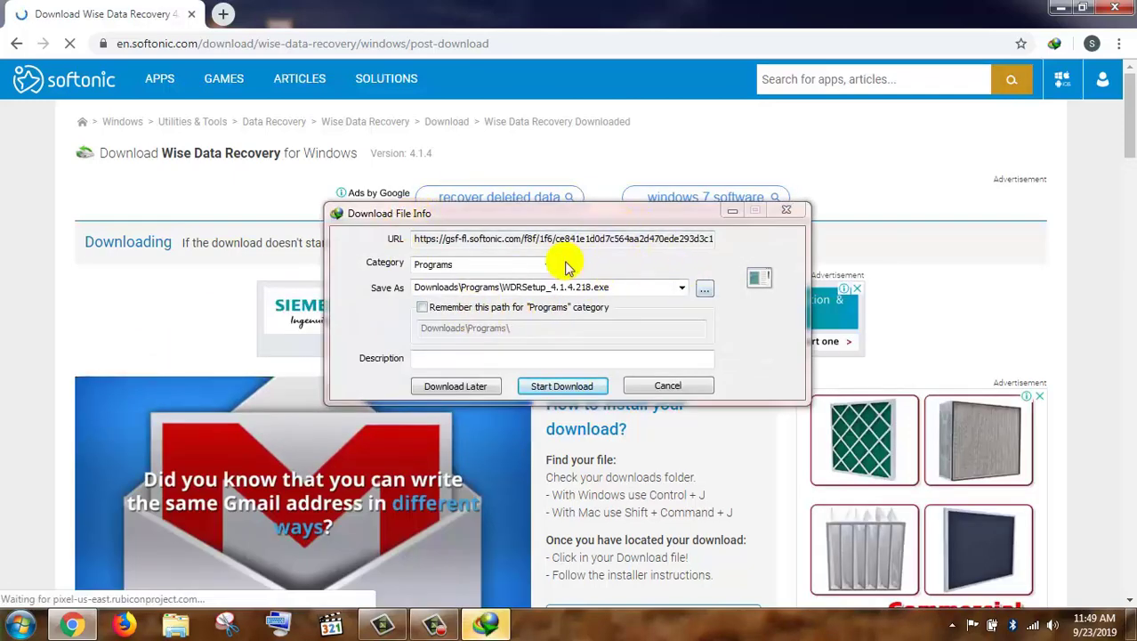
click(570, 392)
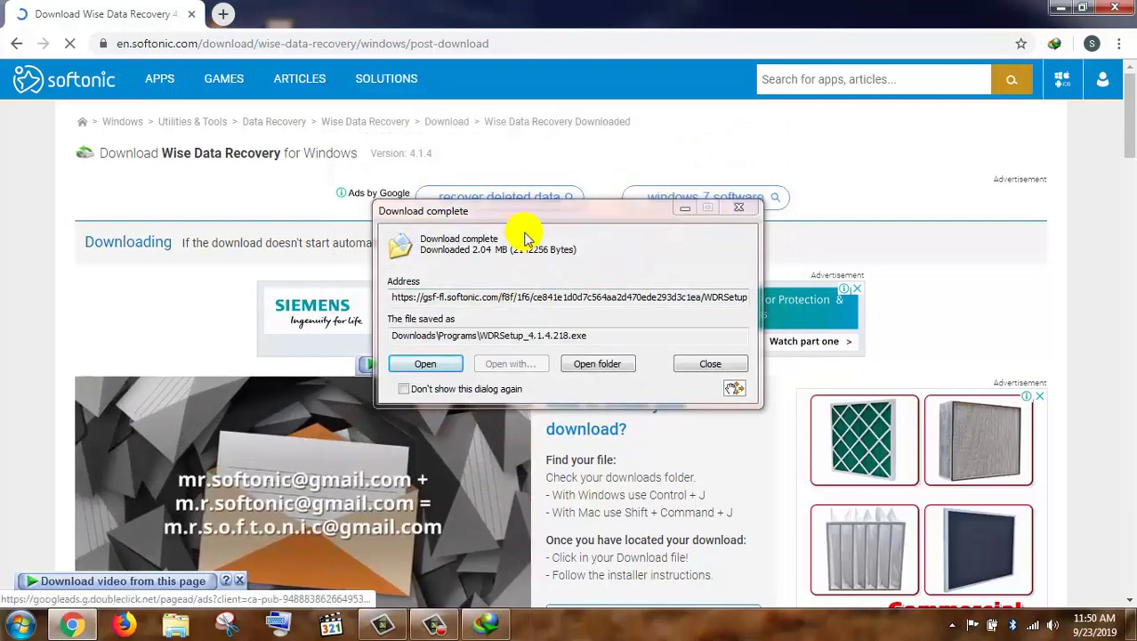
Run the downloaded Wise Data Recovery installer, allow it to start, and accept its license agreement.
click(434, 364)
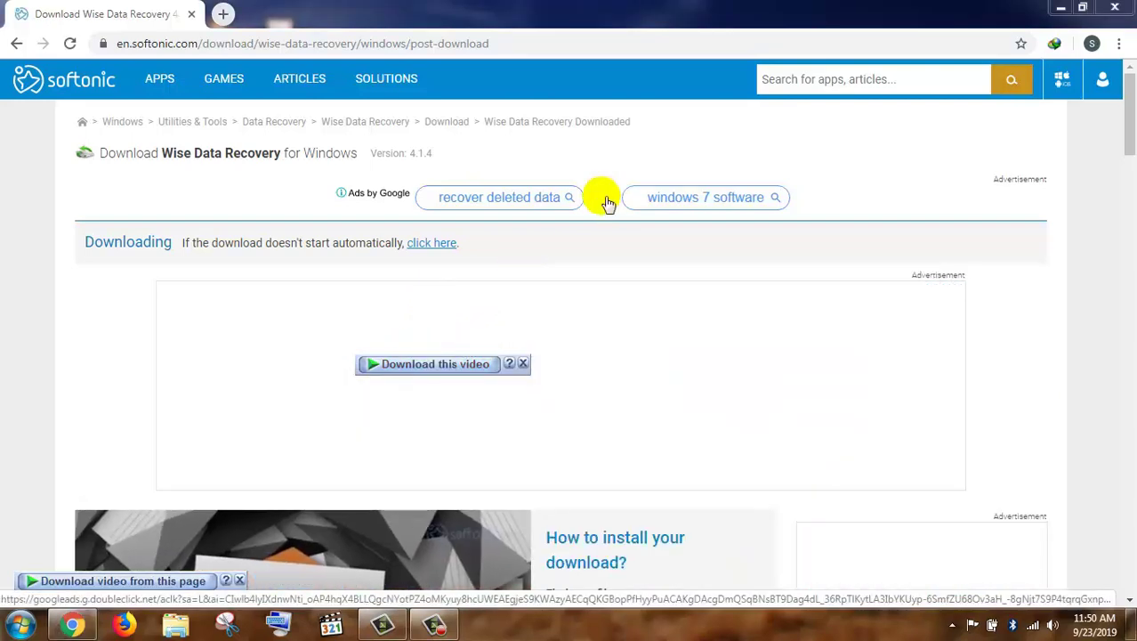
click(554, 198)
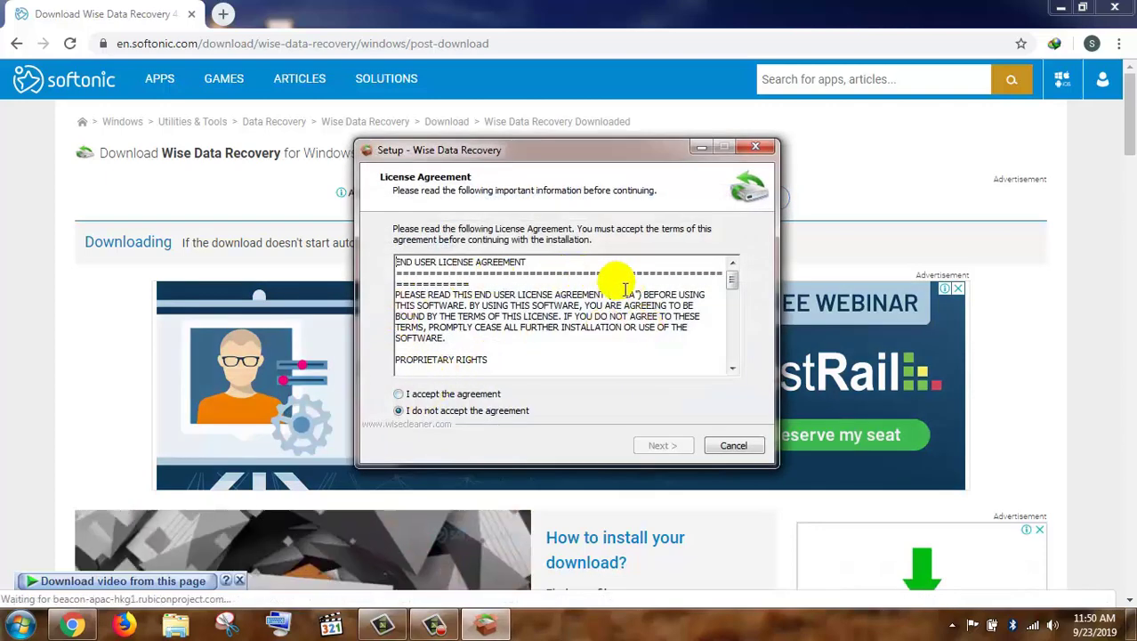
scroll(729, 303, down, 10)
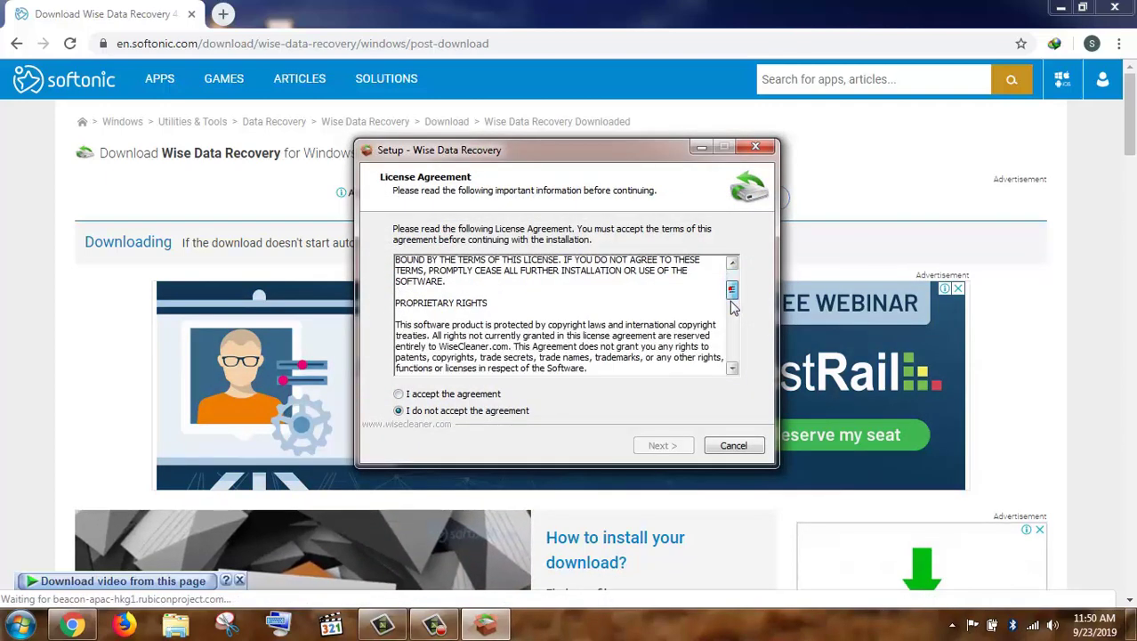
scroll(735, 332, up, 10)
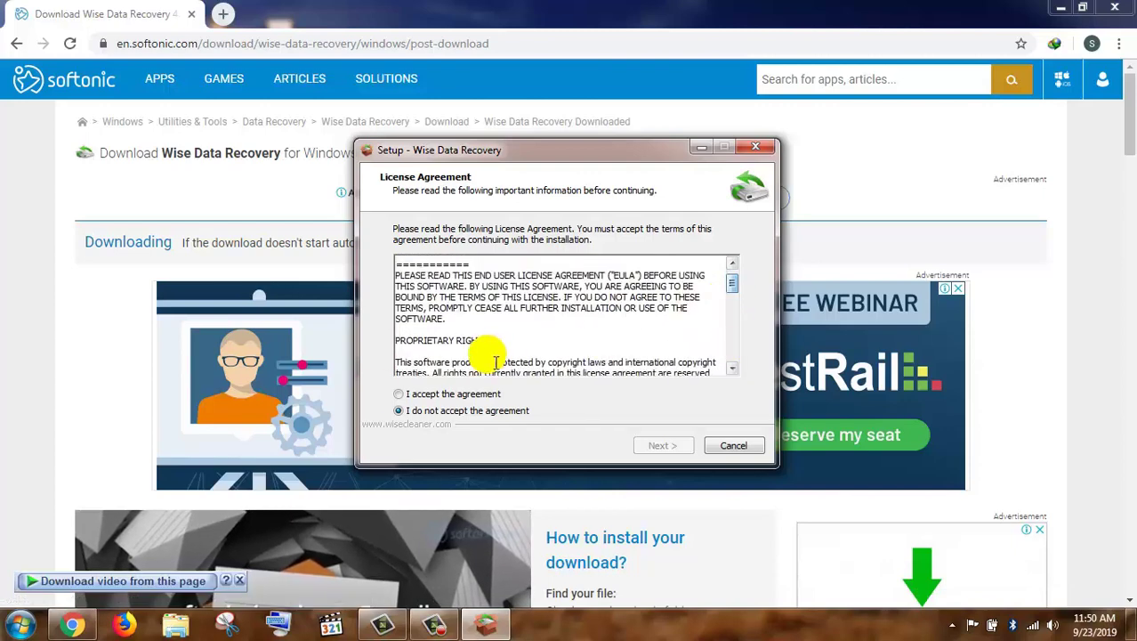
click(399, 394)
click(664, 445)
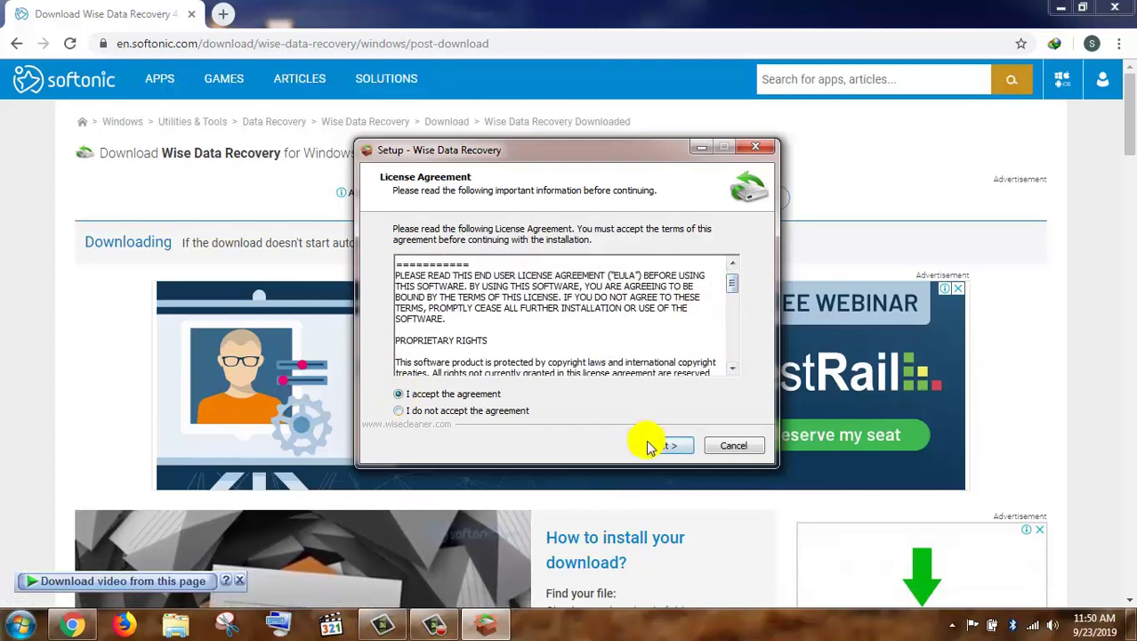
Install Wise Data Recovery to the default location and finish setup with the release log and launch options enabled.
click(656, 451)
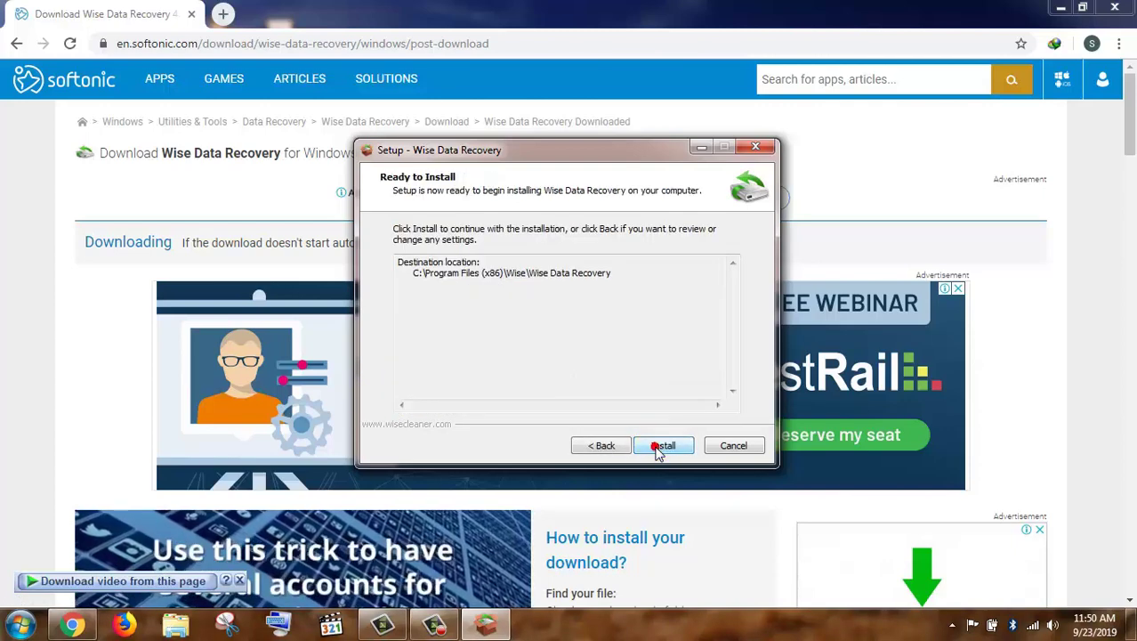
click(656, 447)
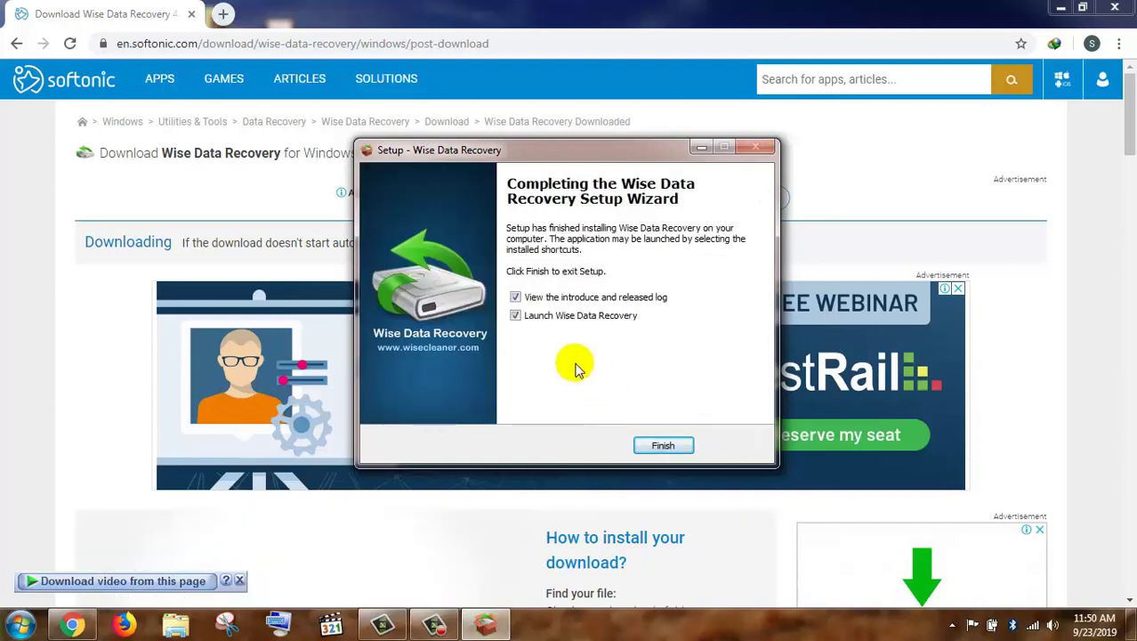
click(651, 444)
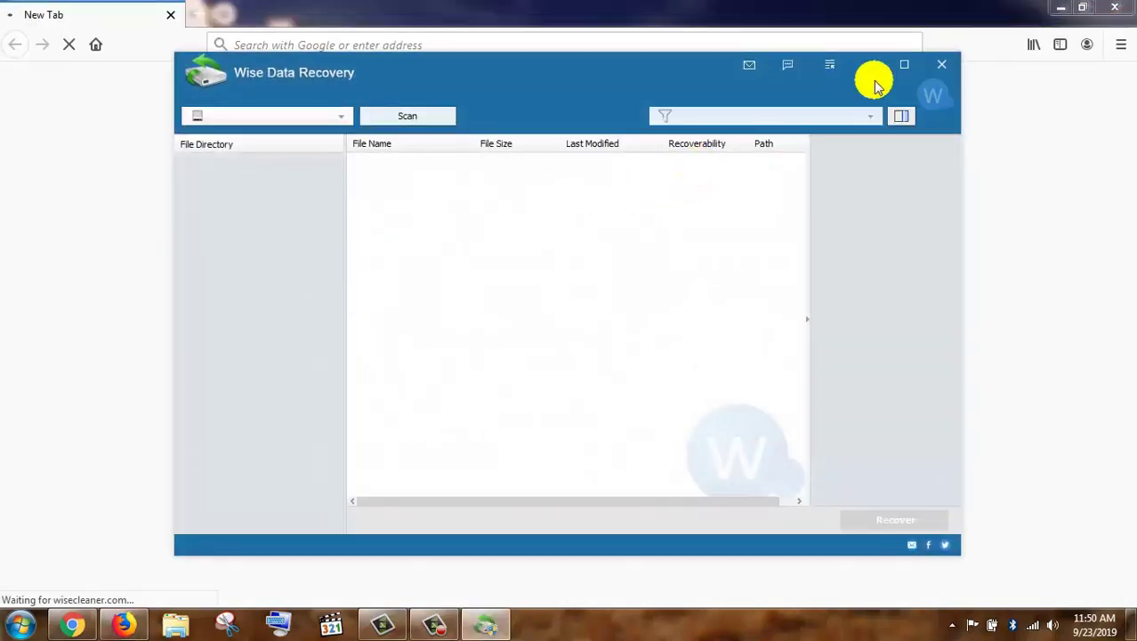
Close the Firefox and Chrome windows and move the Wise Data Recovery window aside to reveal its desktop shortcut.
click(1123, 7)
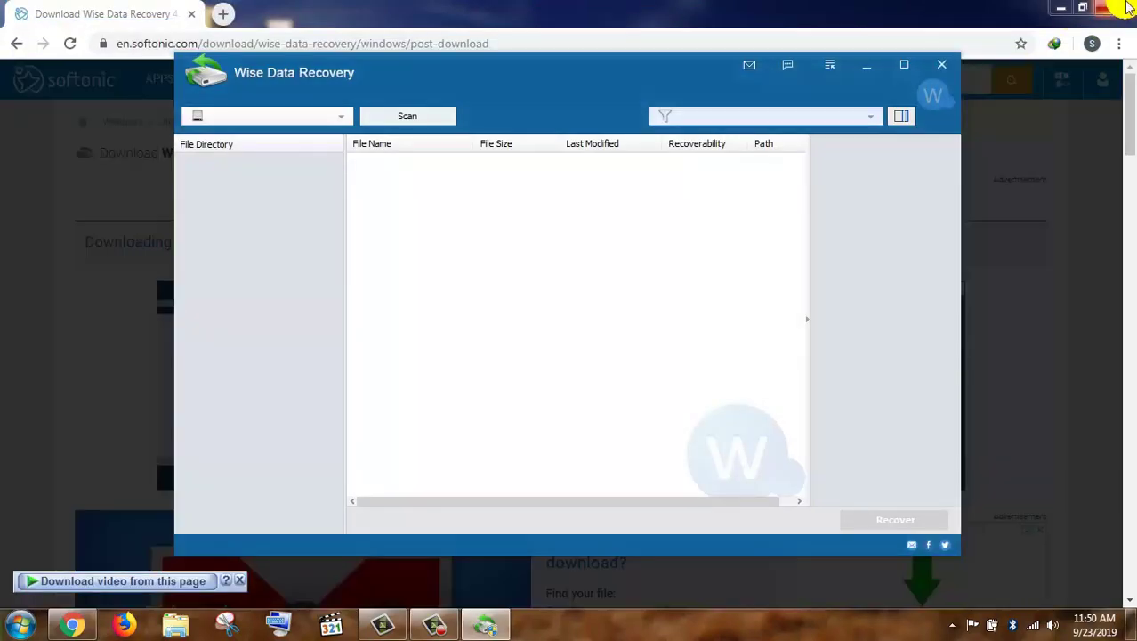
click(1123, 7)
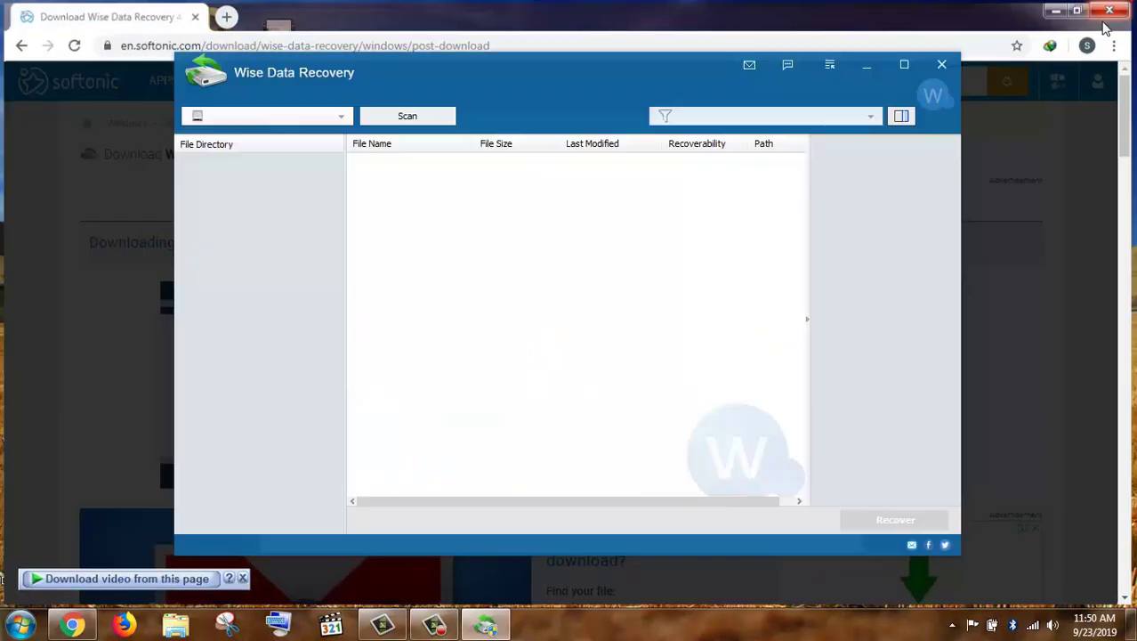
drag(625, 75, 841, 119)
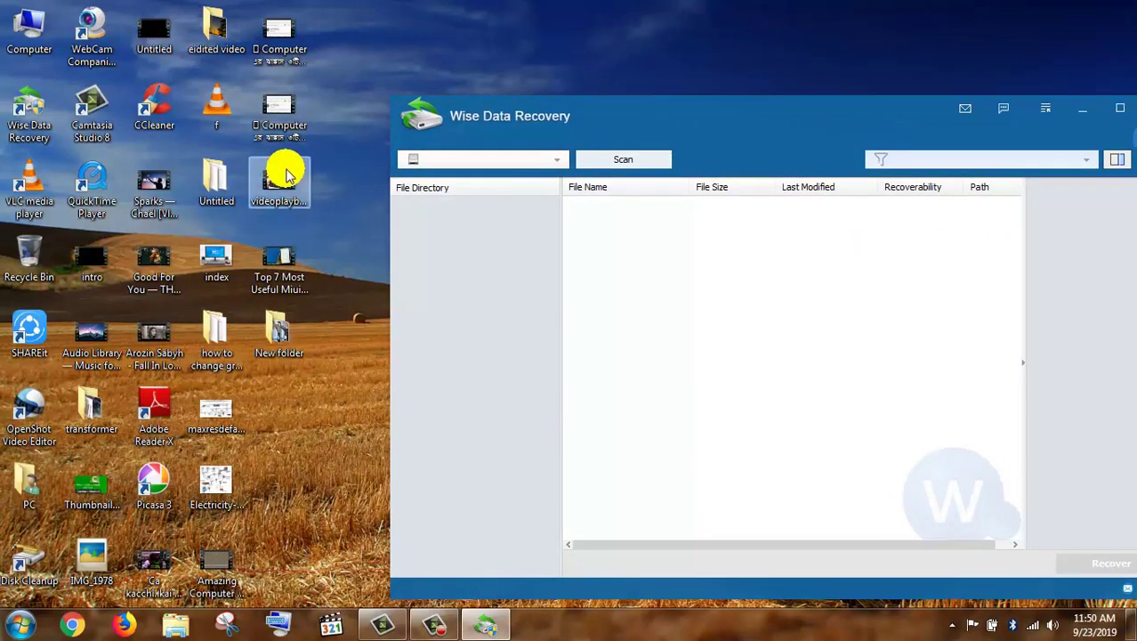
click(29, 111)
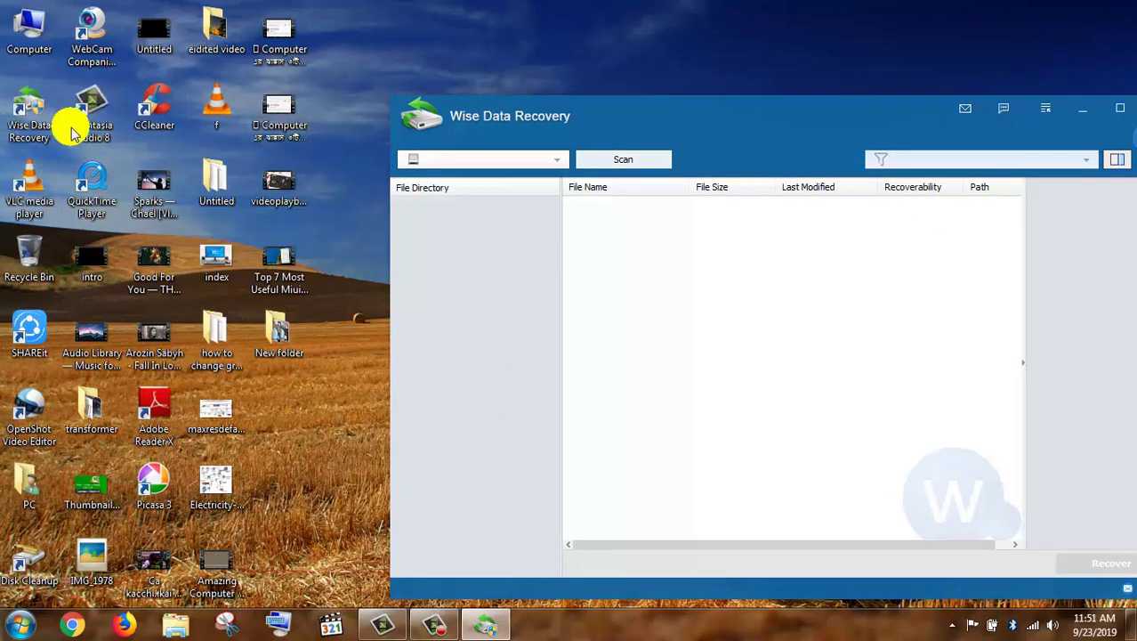
Move the Wise Data Recovery window back over the desktop and select New Volume (E:) as the drive to scan.
drag(735, 124, 480, 61)
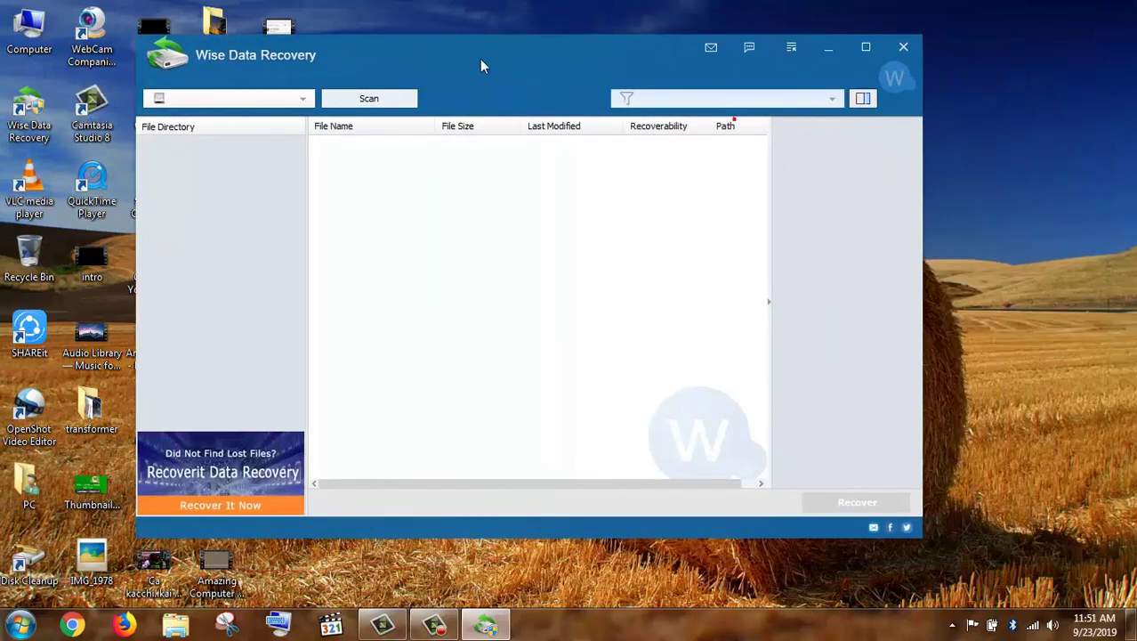
click(300, 98)
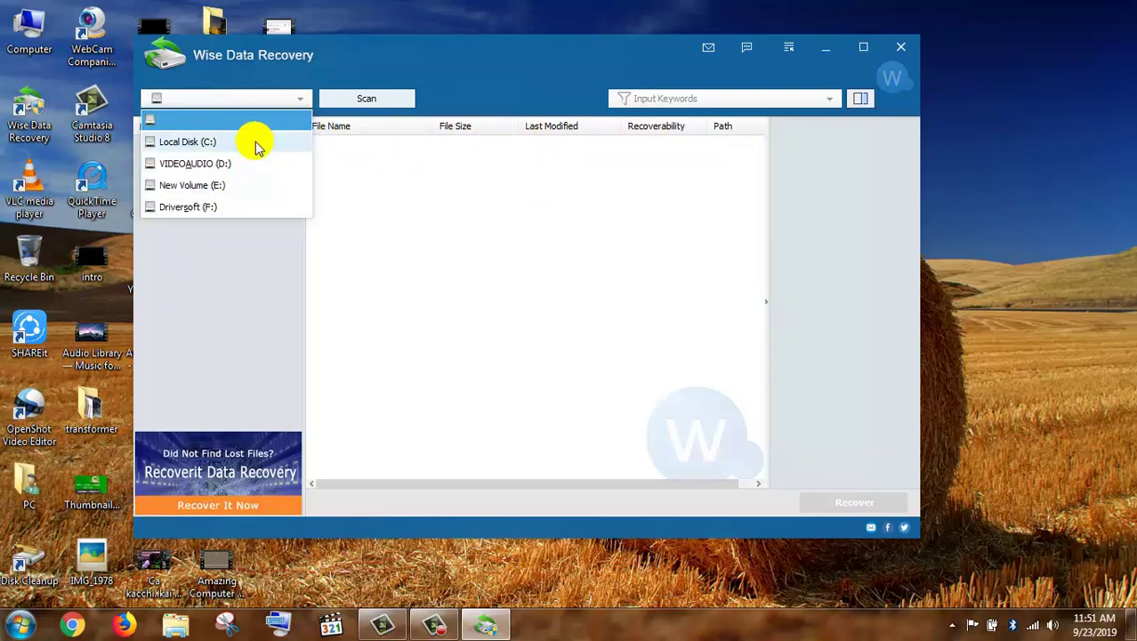
click(254, 189)
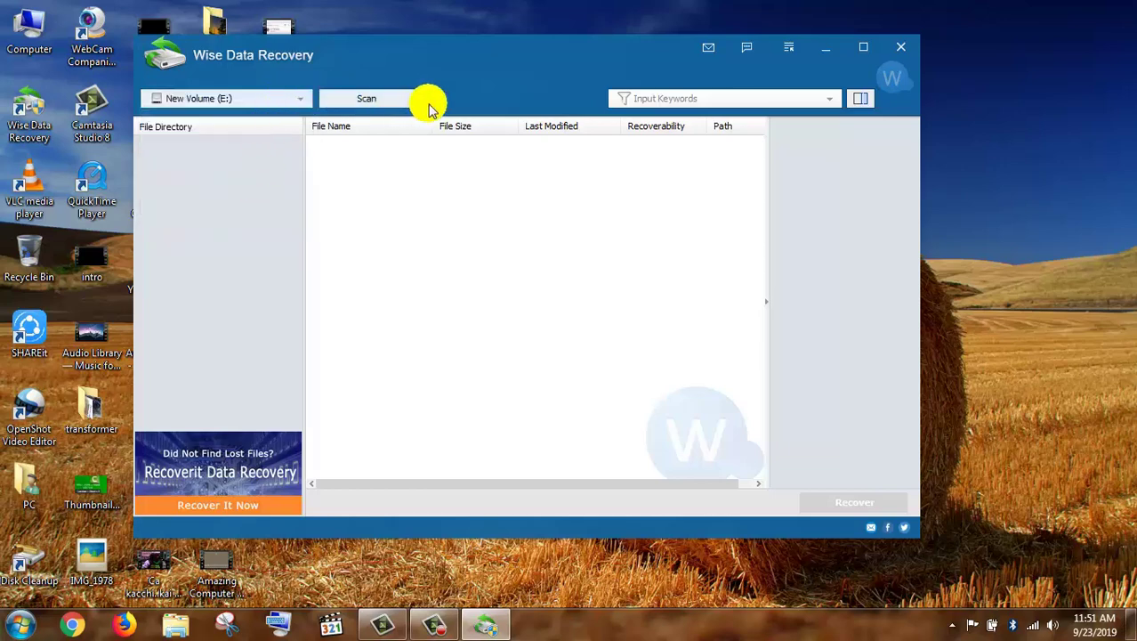
Filter the results to the Images file type and scan New Volume (E:) for deleted files.
click(830, 99)
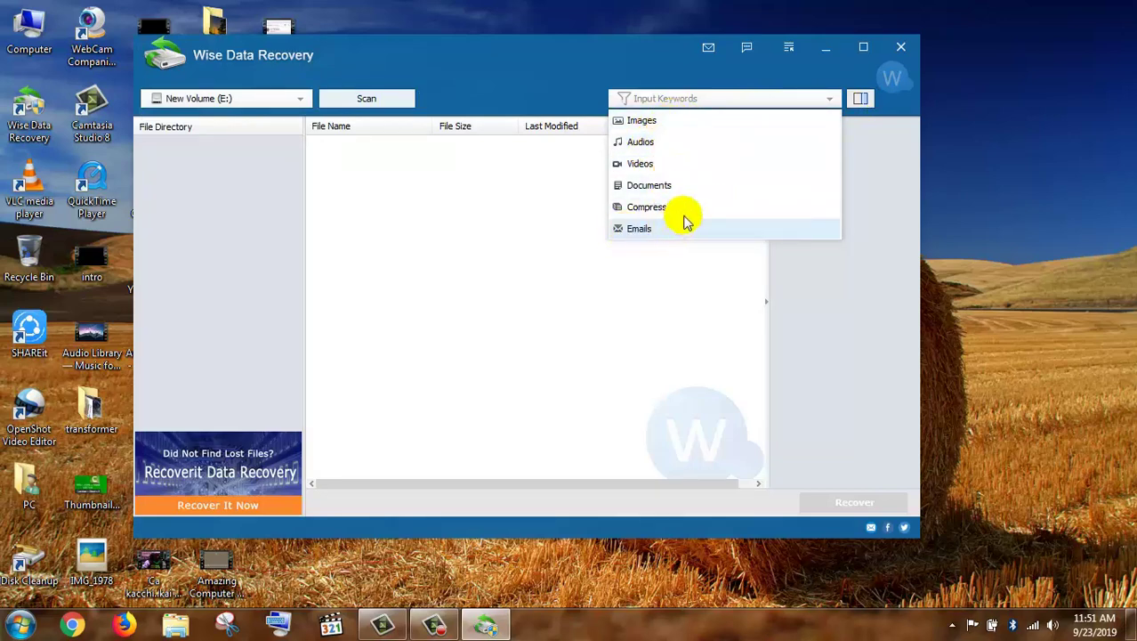
click(675, 127)
click(674, 123)
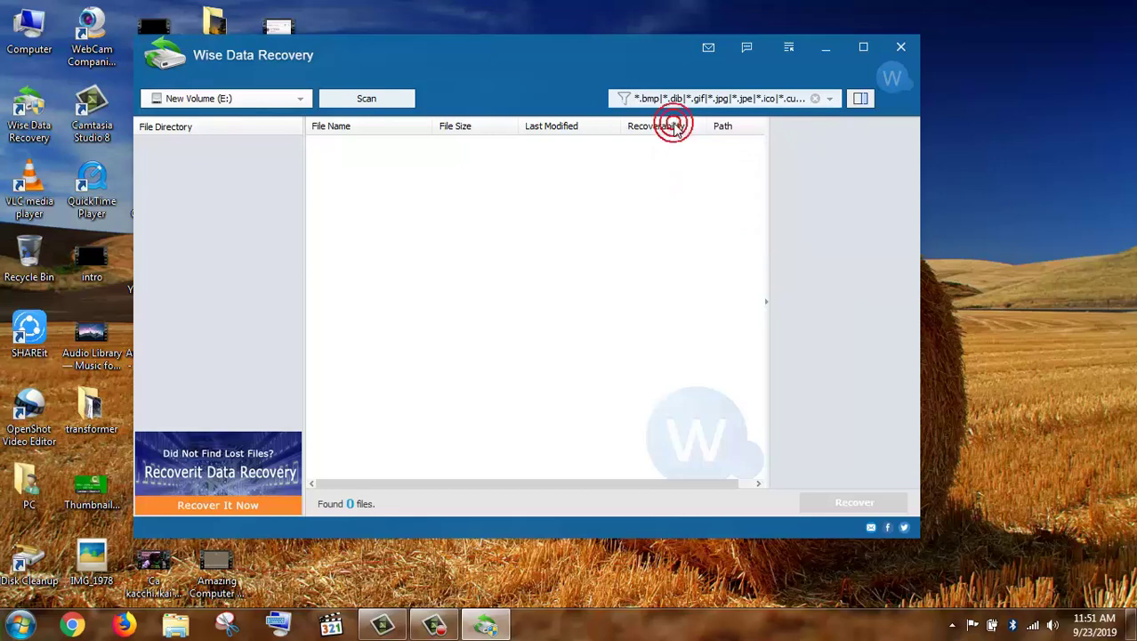
click(392, 96)
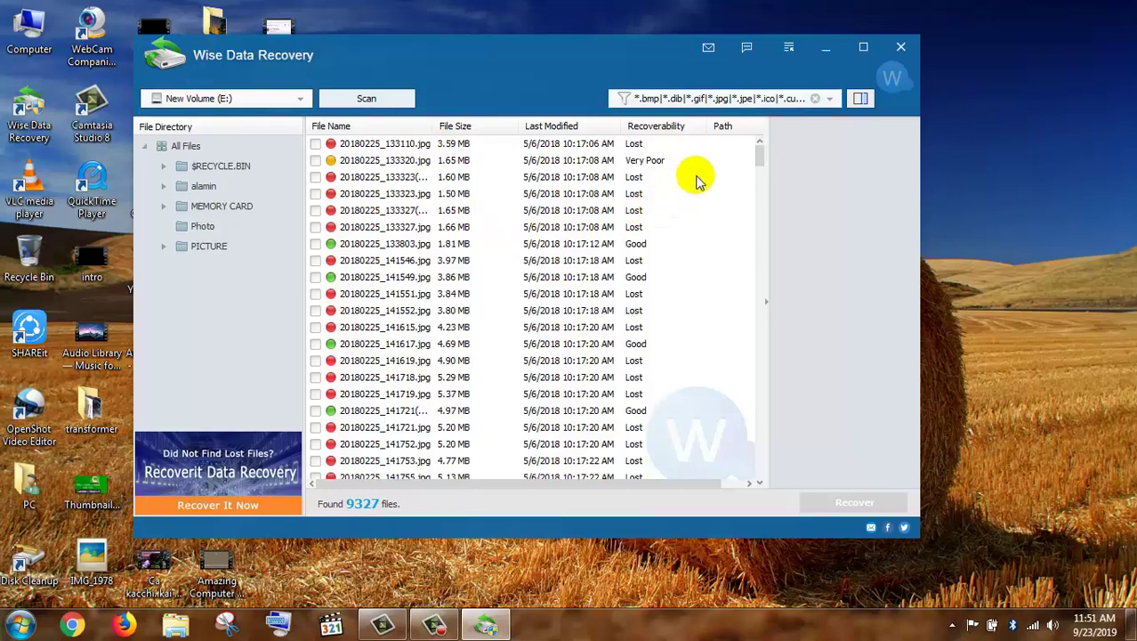
Mark the images 20180225_142850, 20180225_142852, 20180225_142921, 20180225_143554 and 20180225_144917 in the scan results for recovery.
scroll(703, 186, down, 1)
scroll(704, 194, down, 6)
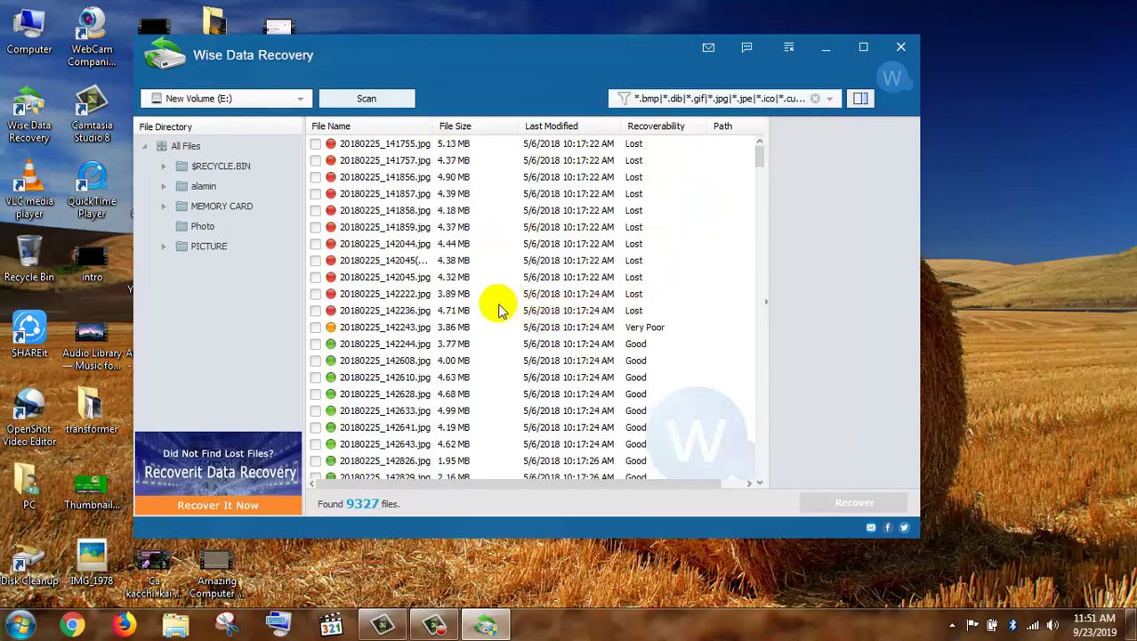
scroll(498, 309, down, 15)
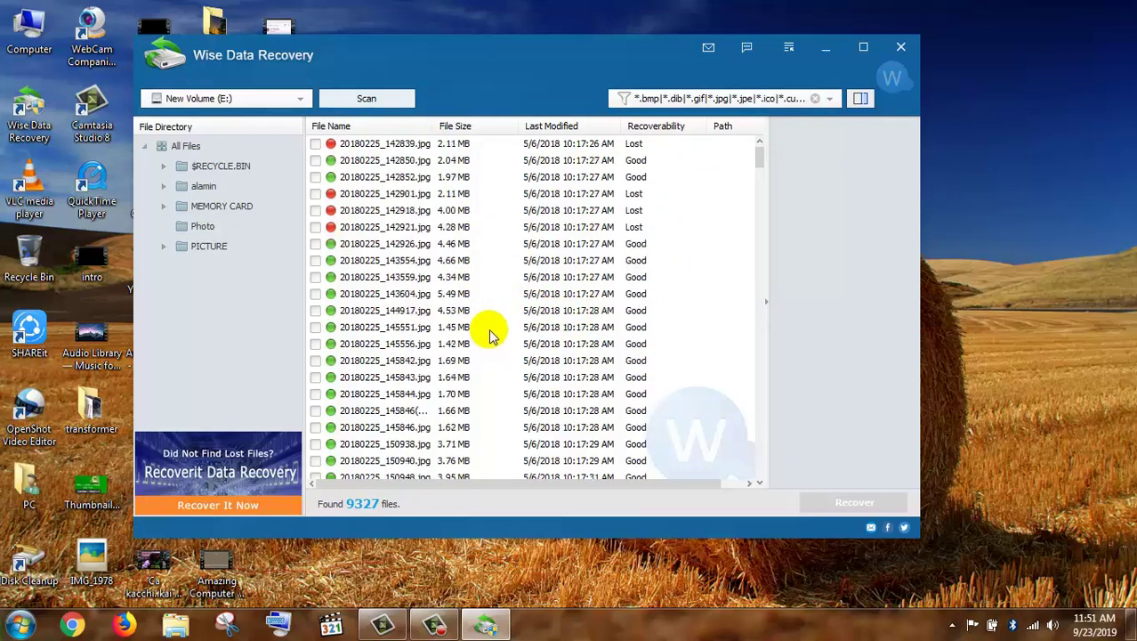
scroll(489, 334, down, 4)
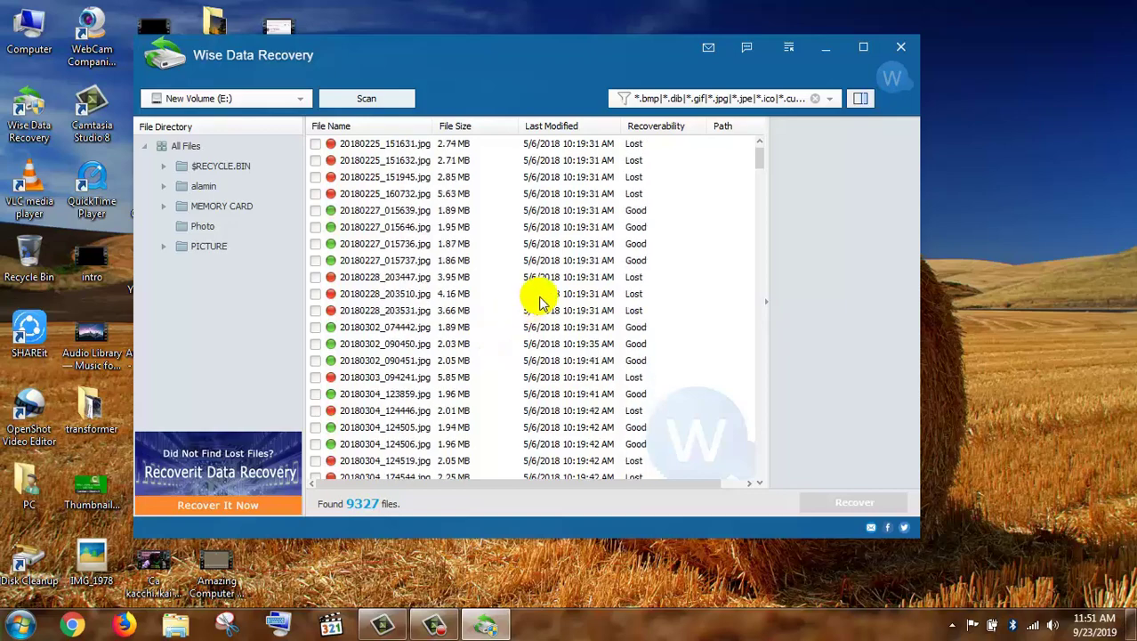
scroll(498, 280, down, 3)
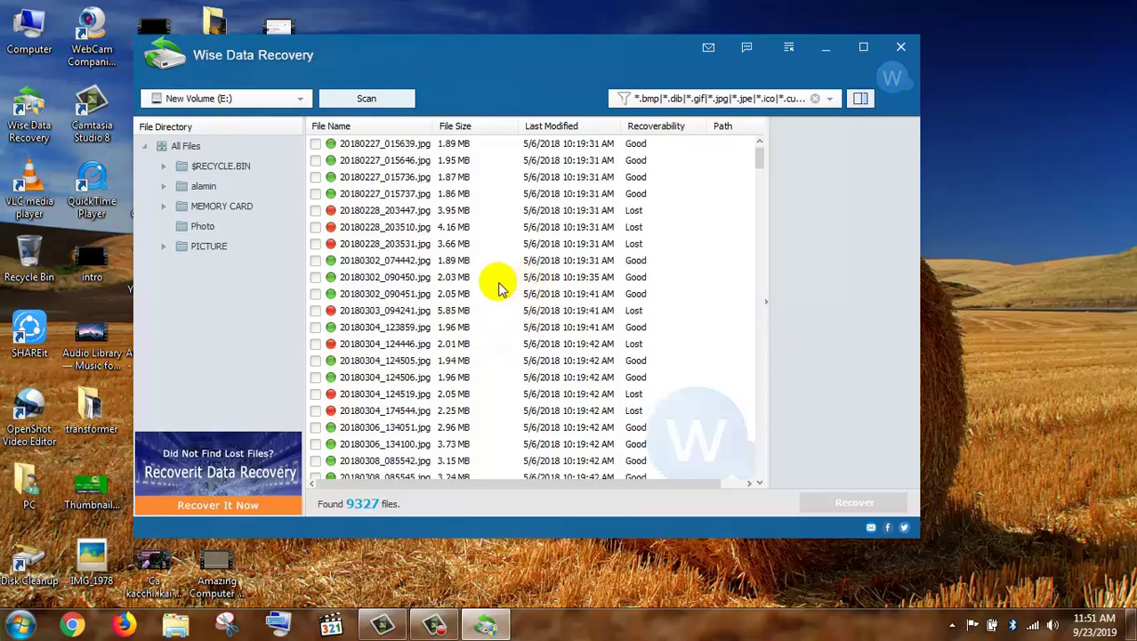
scroll(436, 316, down, 3)
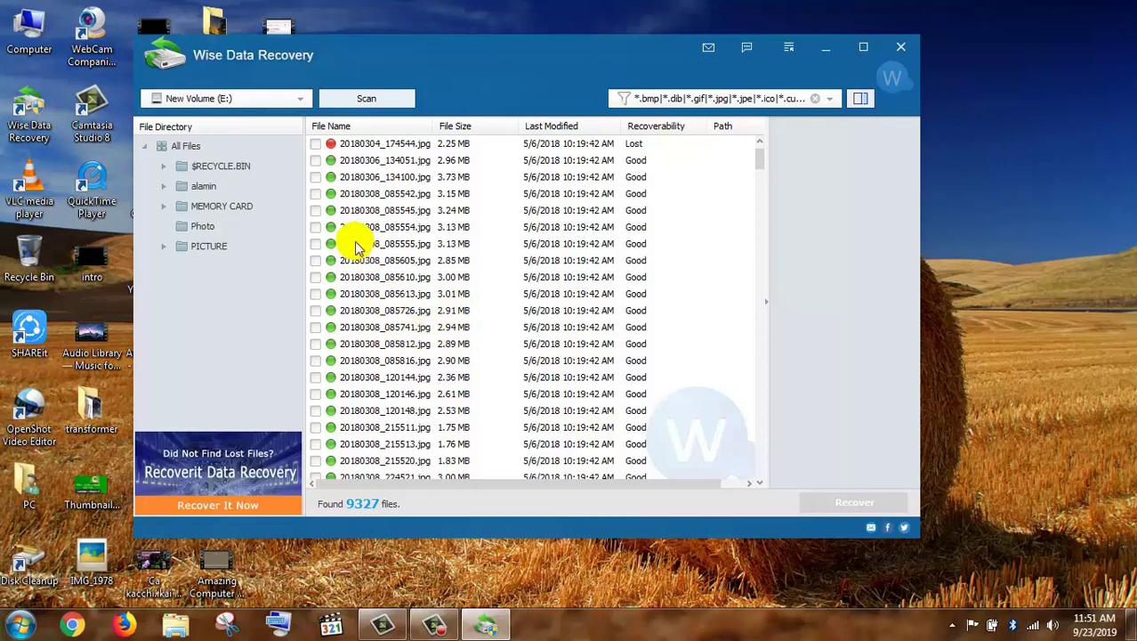
scroll(356, 231, up, 10)
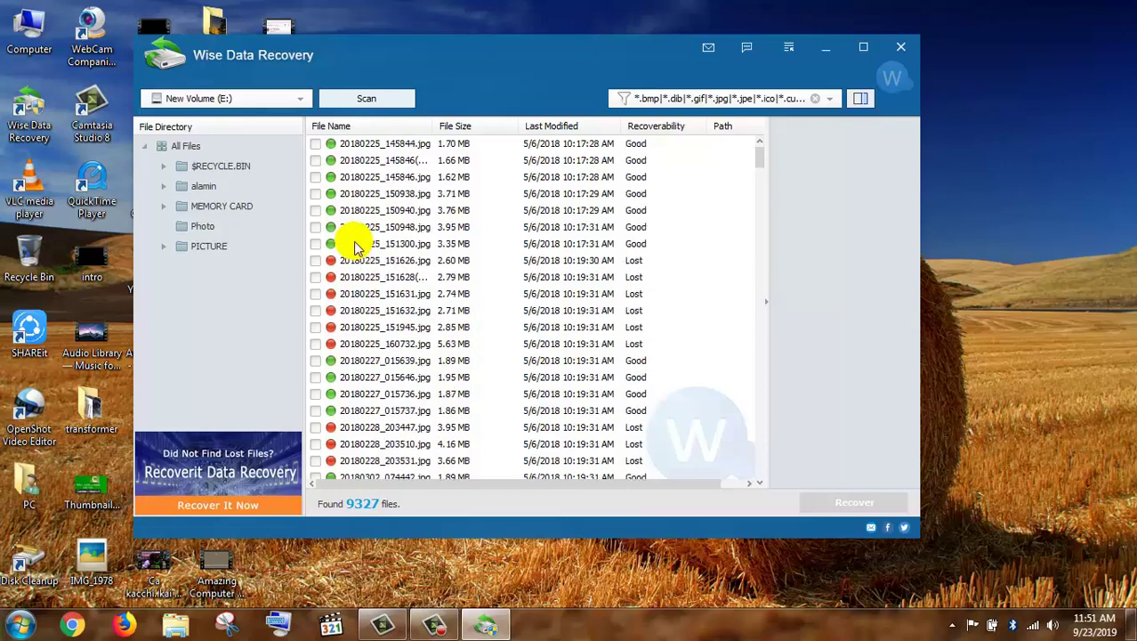
click(316, 144)
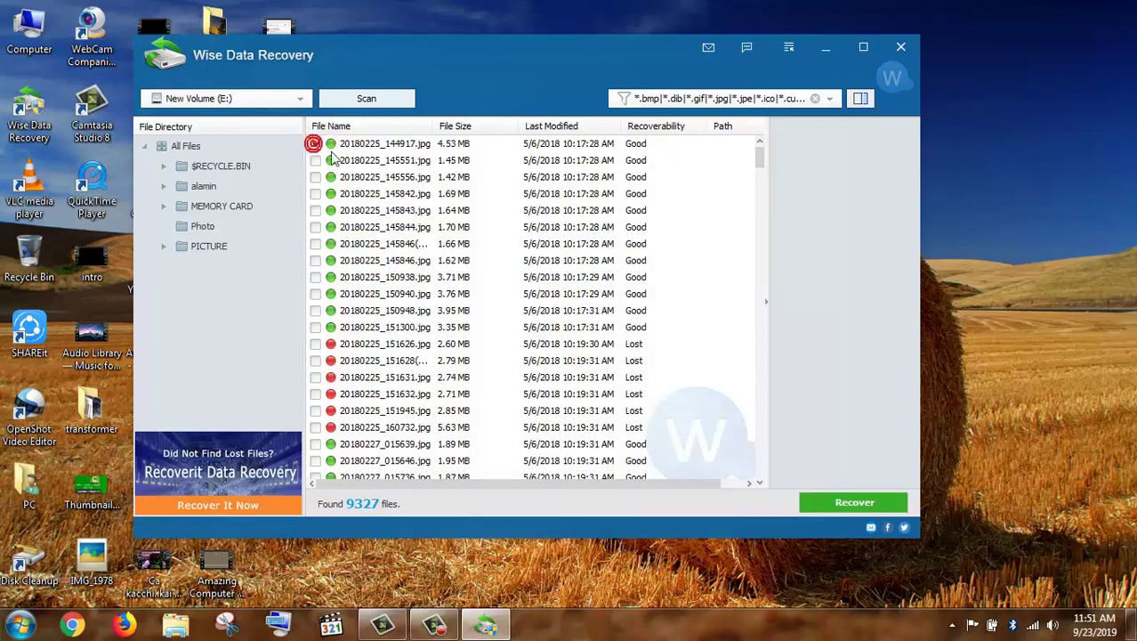
scroll(508, 292, up, 3)
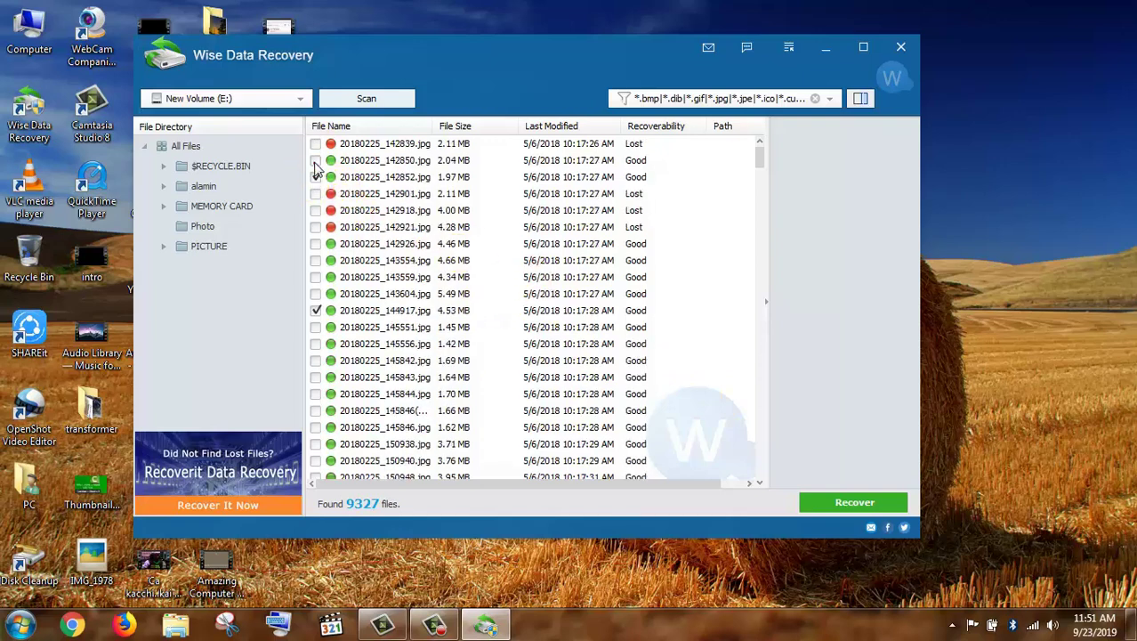
click(316, 160)
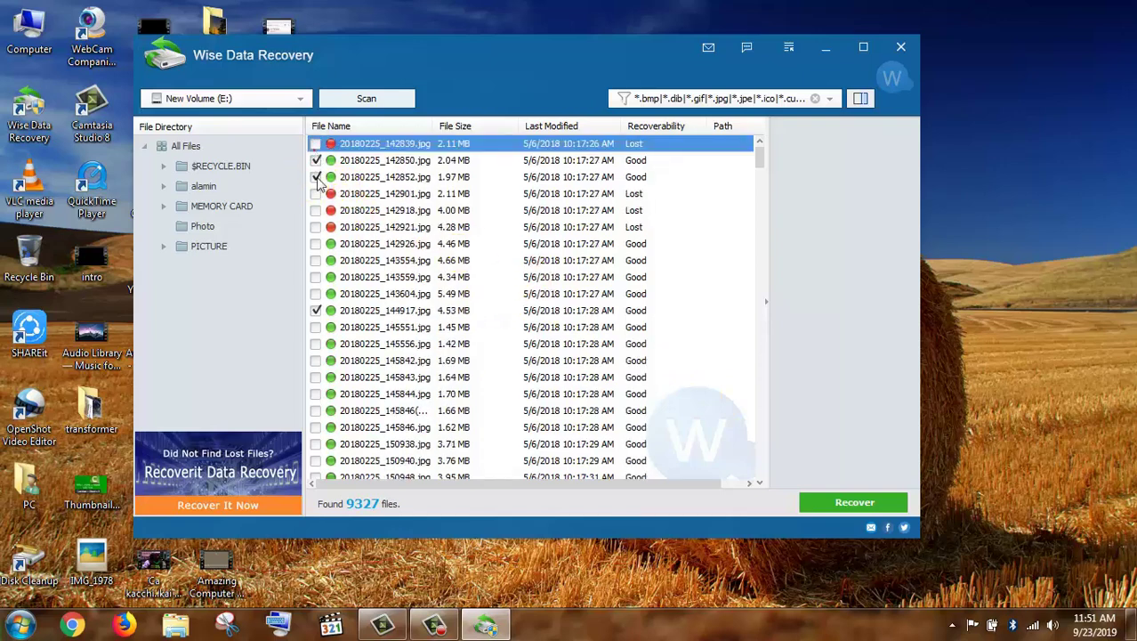
click(316, 260)
scroll(294, 222, up, 4)
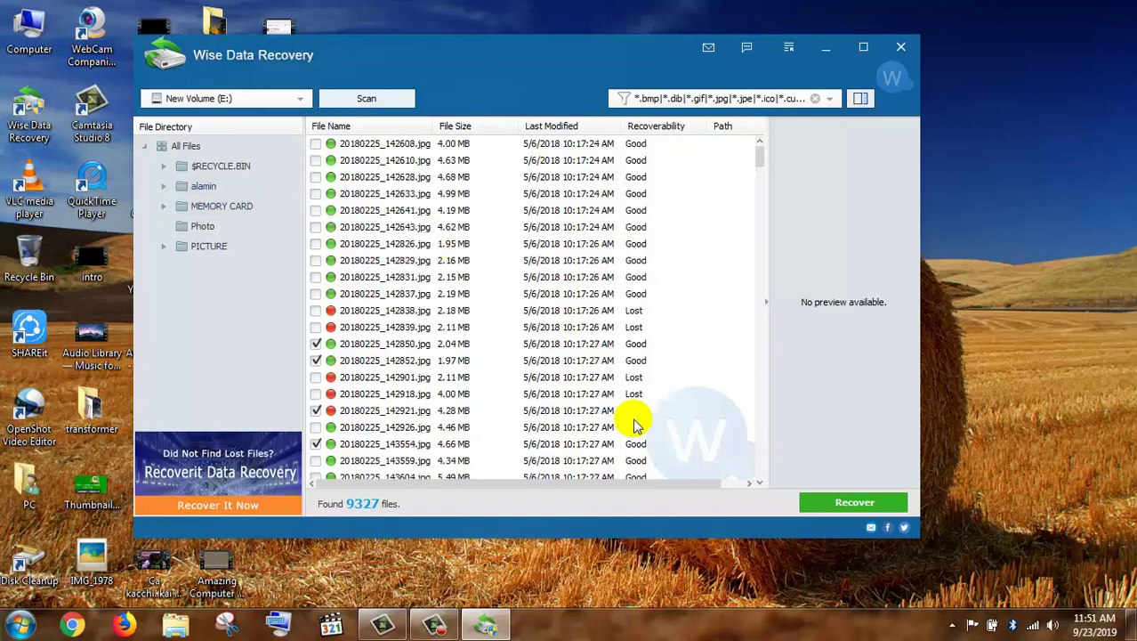
Start recovering the marked images and create a new folder under PC while choosing the save location.
click(835, 506)
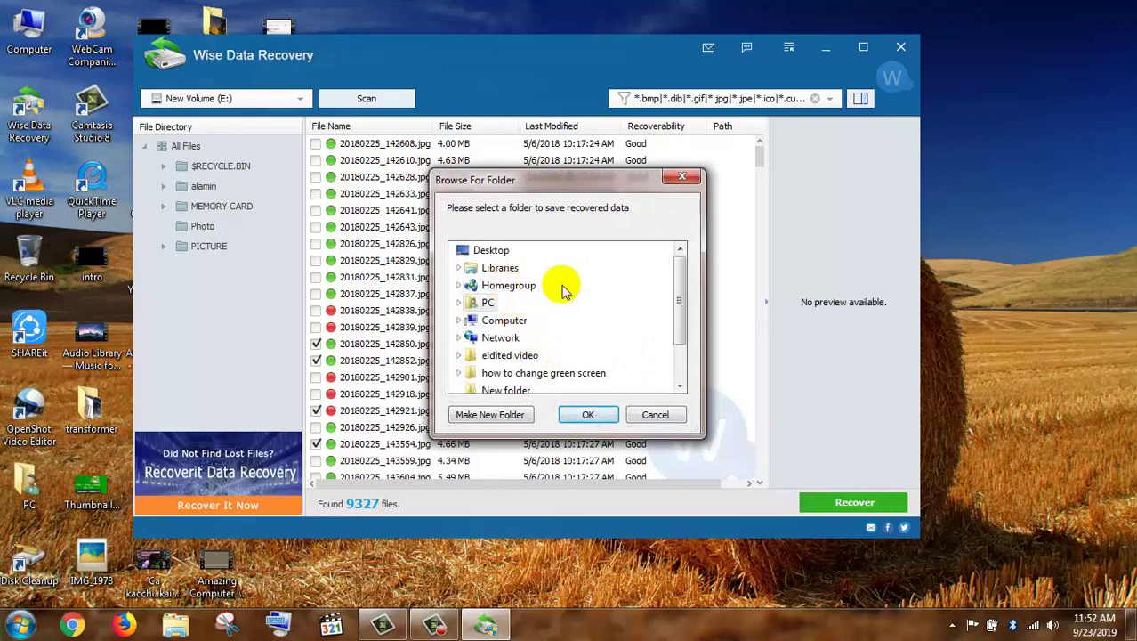
drag(681, 289, 686, 370)
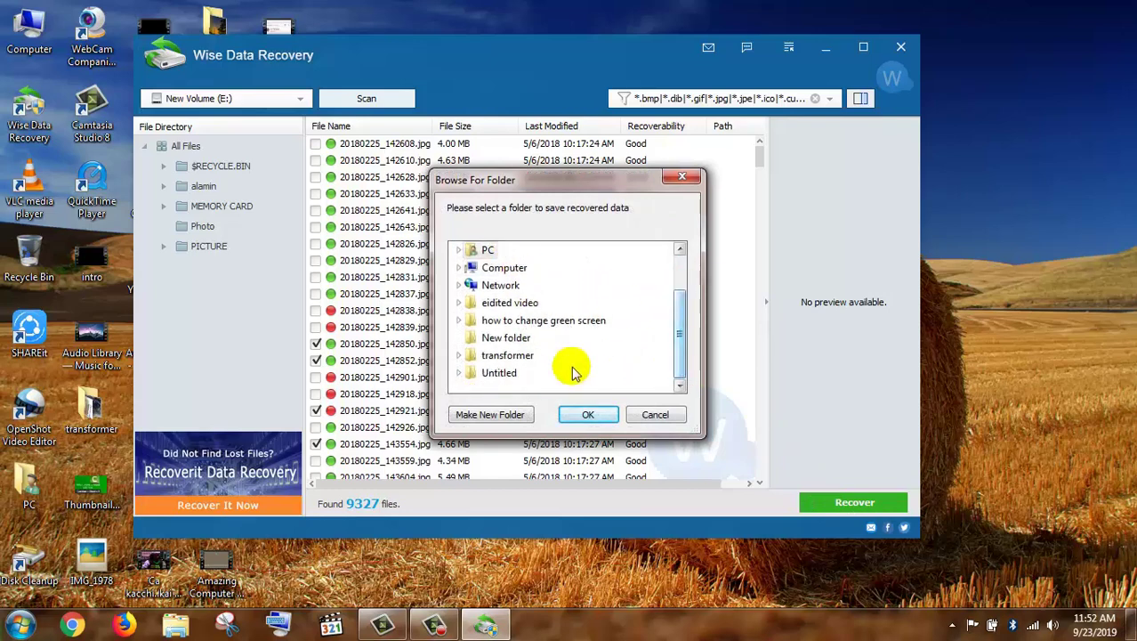
click(511, 415)
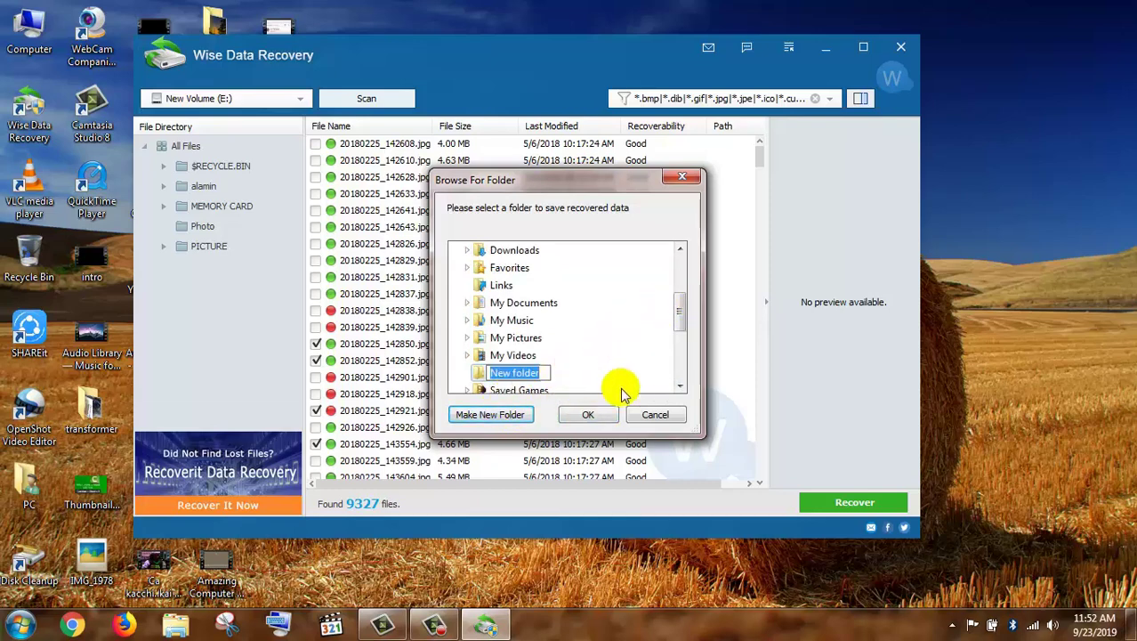
Create another new folder on the Desktop, recover the marked images into it, and dismiss the completion notice.
scroll(602, 333, down, 3)
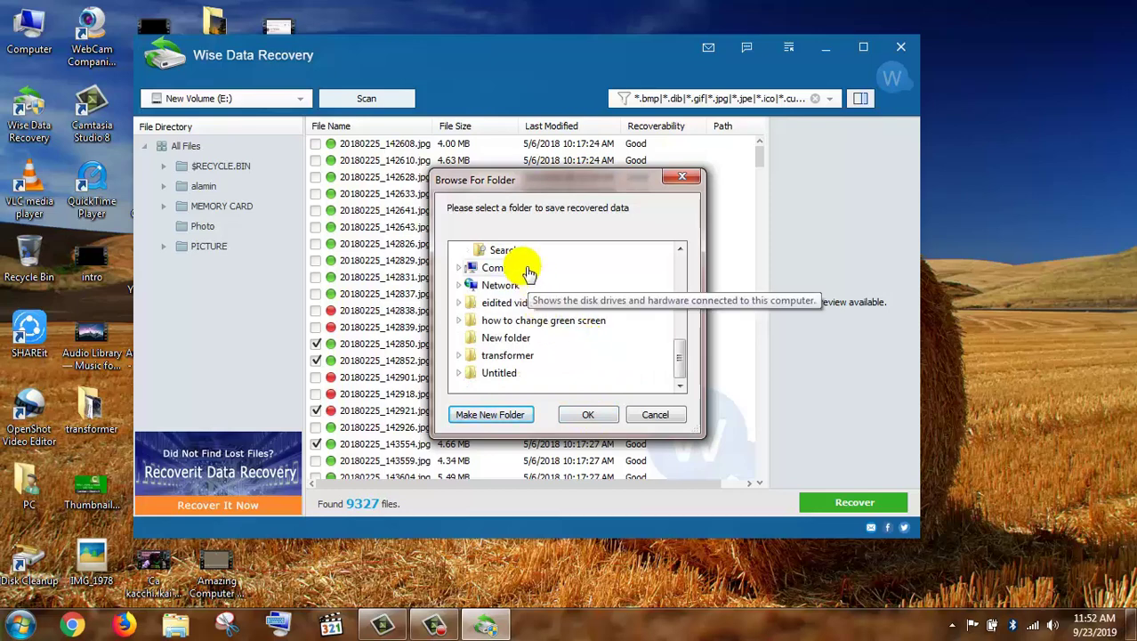
scroll(573, 285, up, 3)
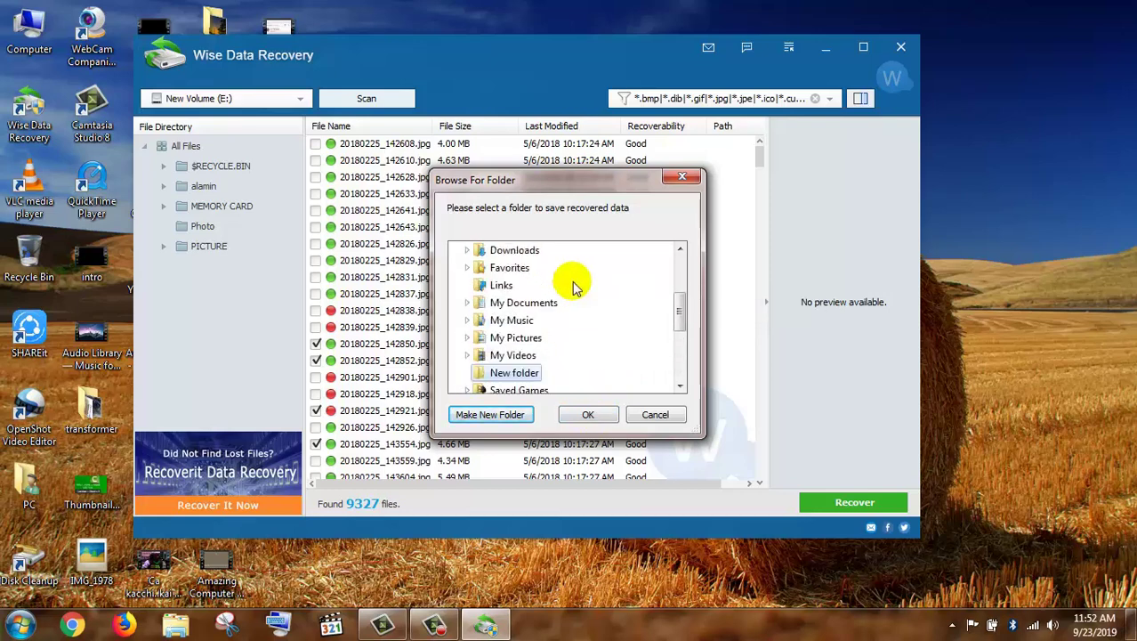
scroll(565, 285, up, 1)
scroll(543, 297, down, 1)
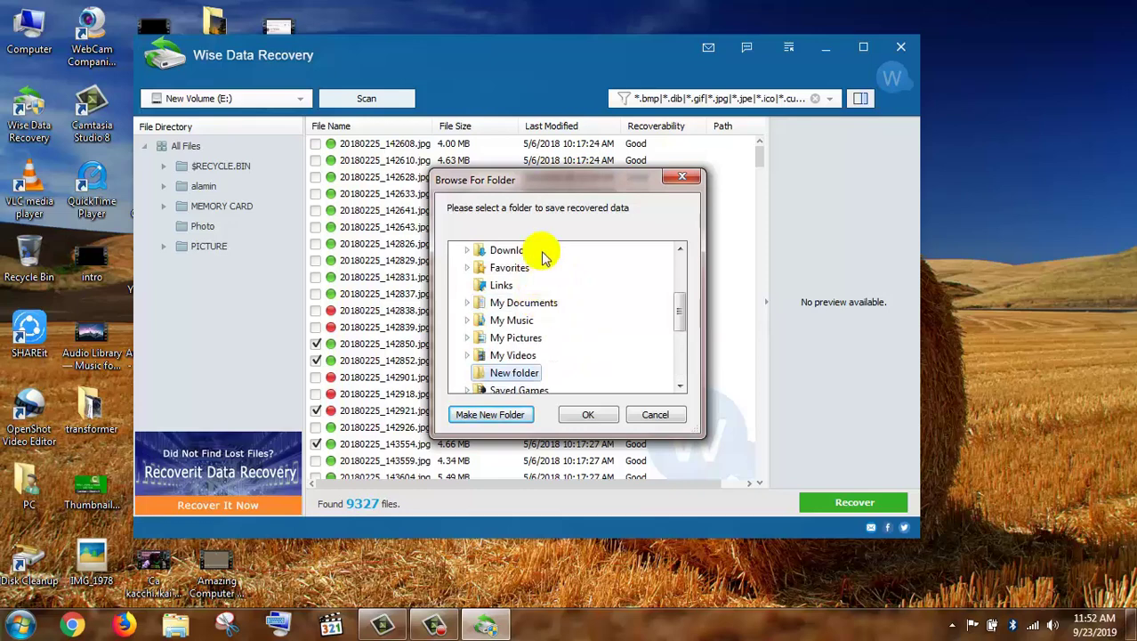
scroll(544, 255, up, 3)
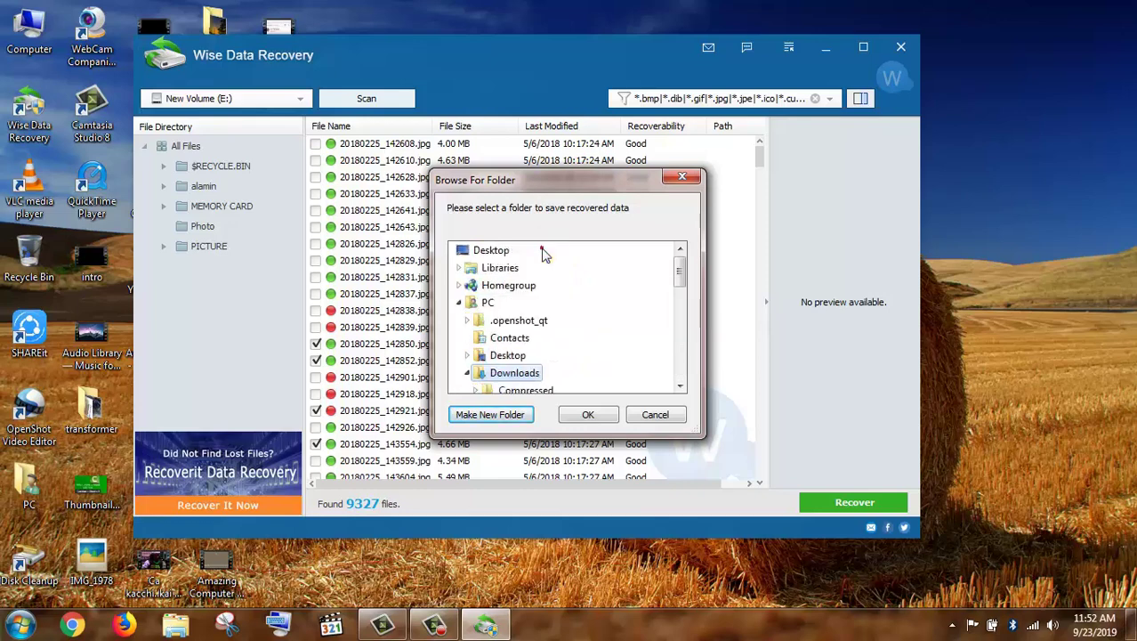
click(494, 302)
scroll(569, 364, down, 1)
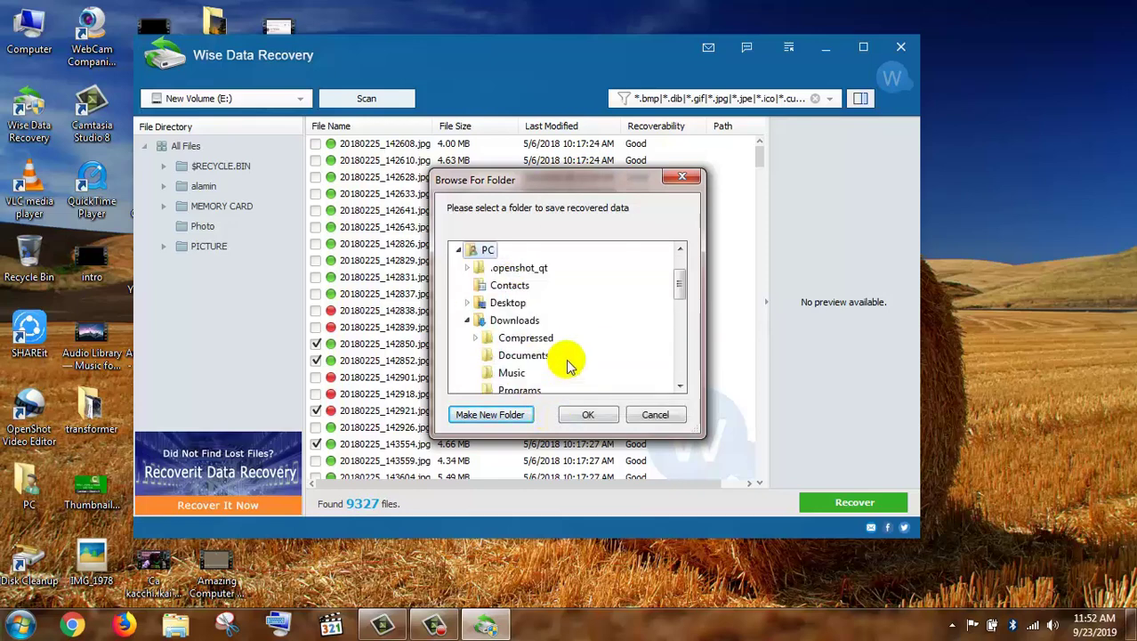
scroll(563, 311, up, 1)
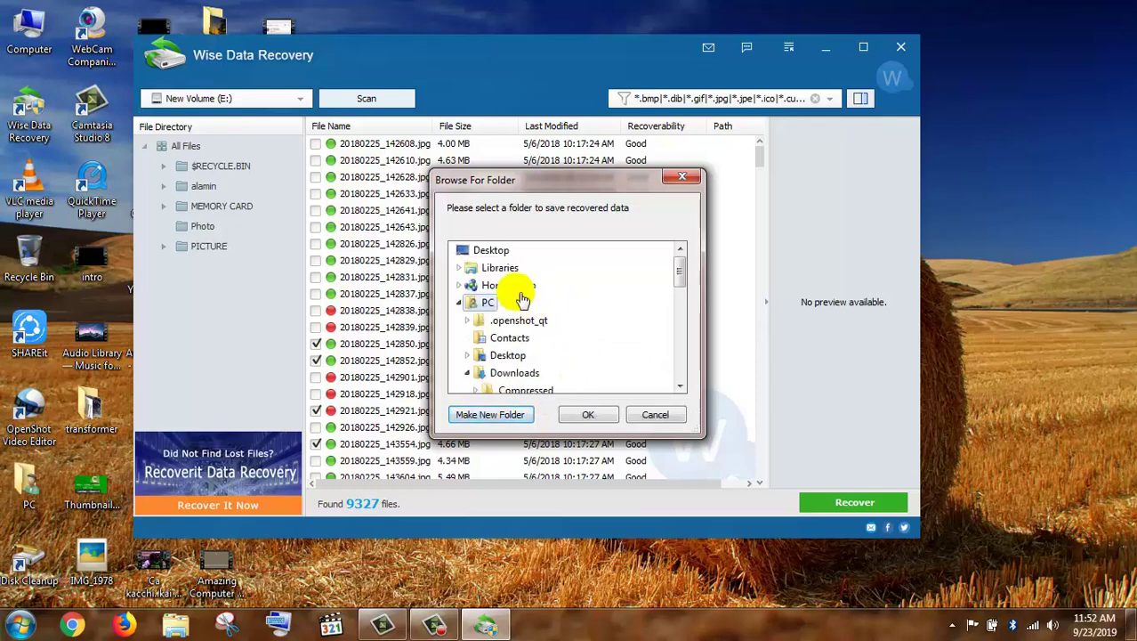
click(488, 412)
click(585, 417)
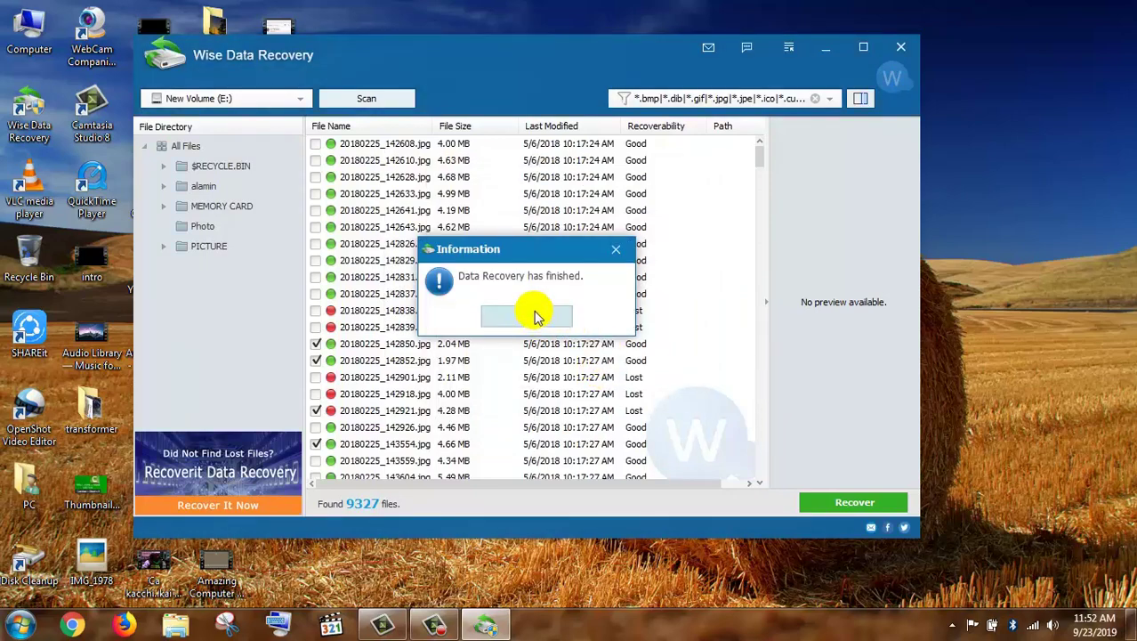
click(527, 316)
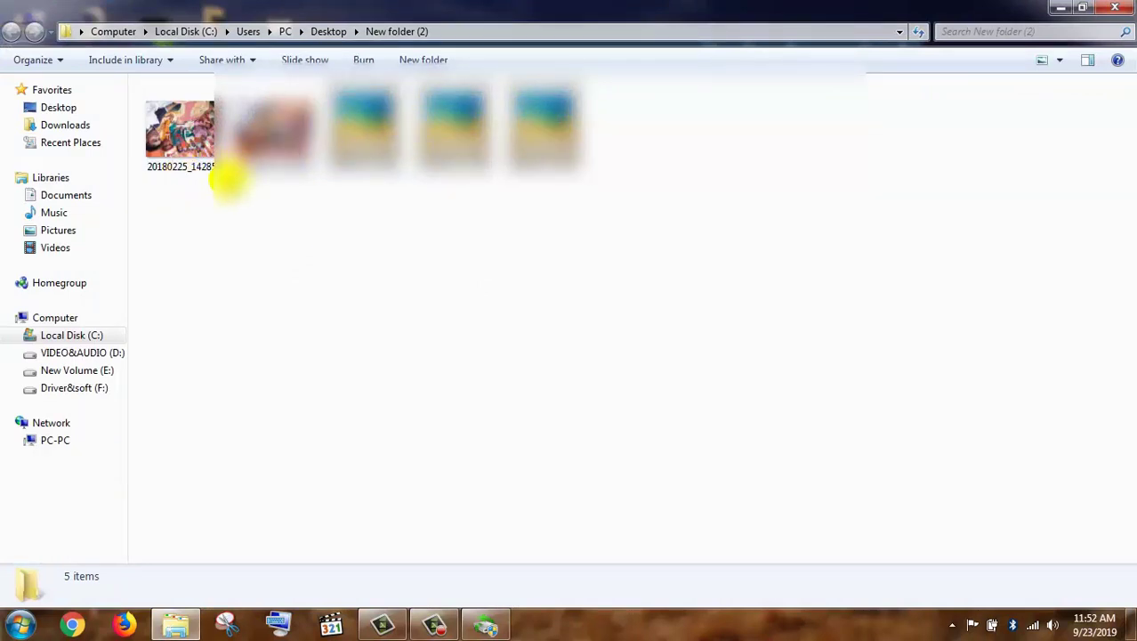
Preview the recovered photo 20180225_142852 in the destination folder, close it, and switch back to Wise Data Recovery.
double_click(269, 138)
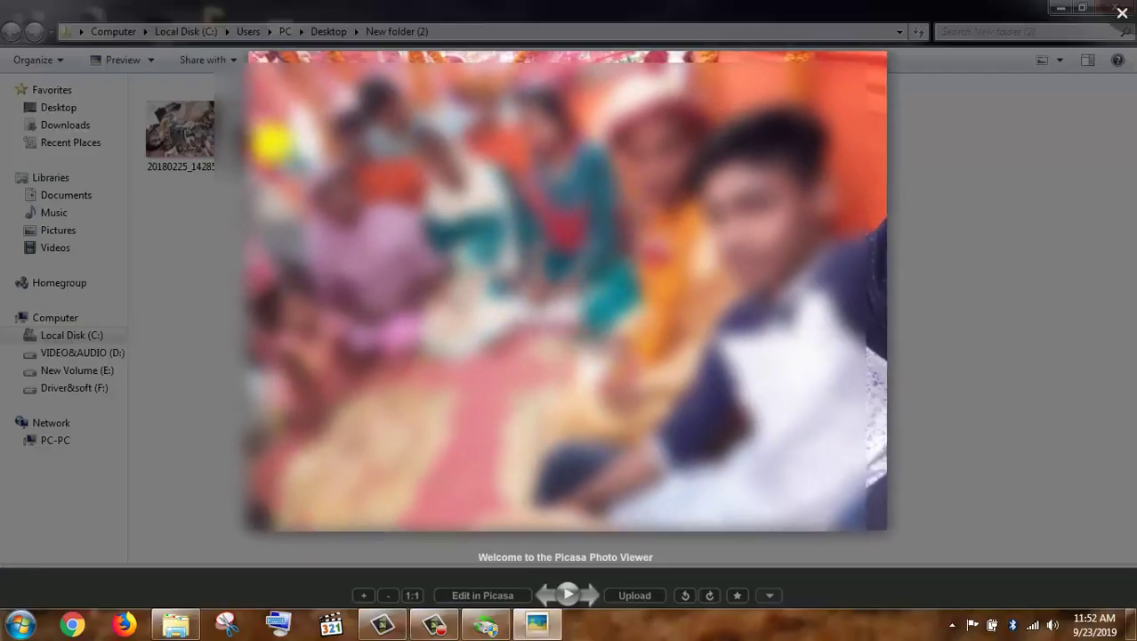
click(1122, 13)
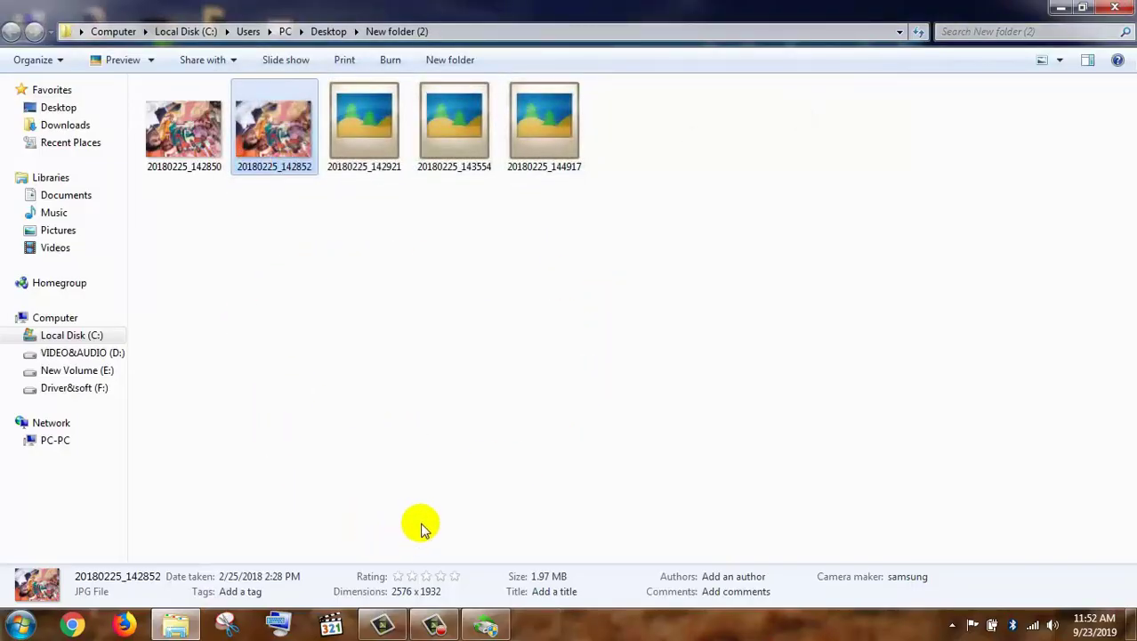
click(485, 623)
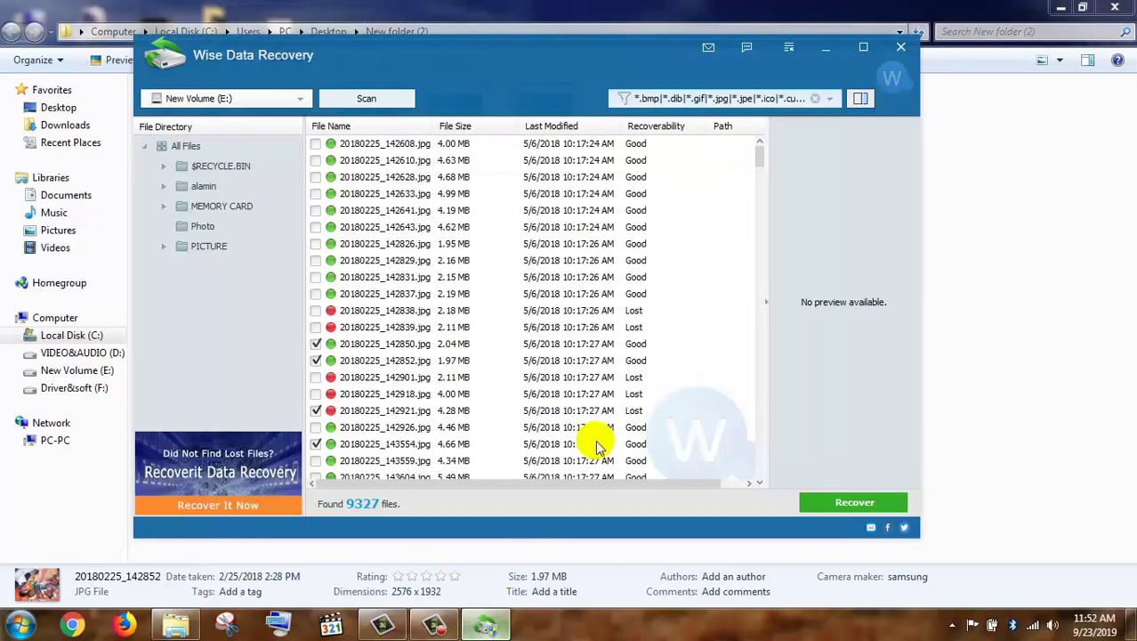